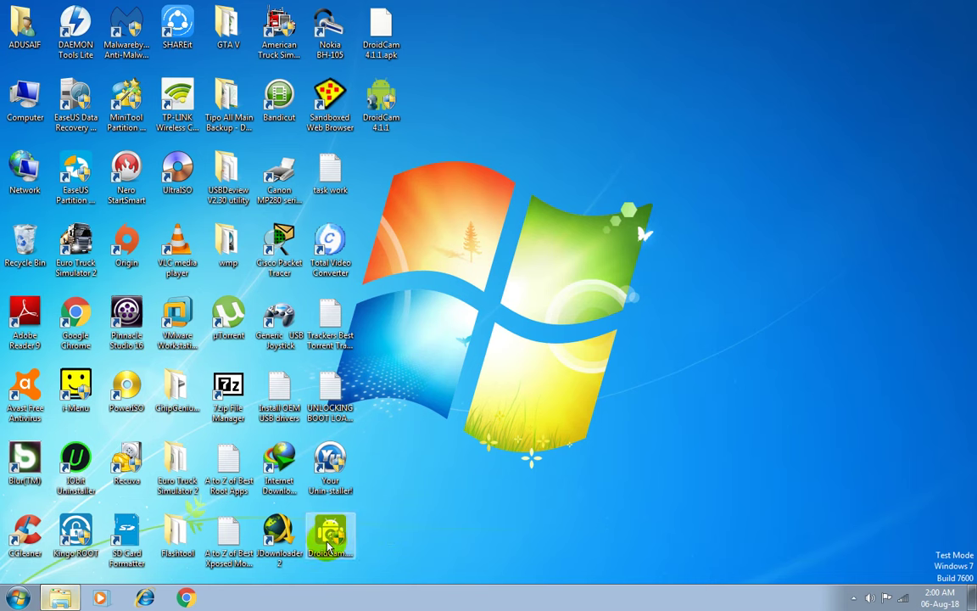
click(339, 542)
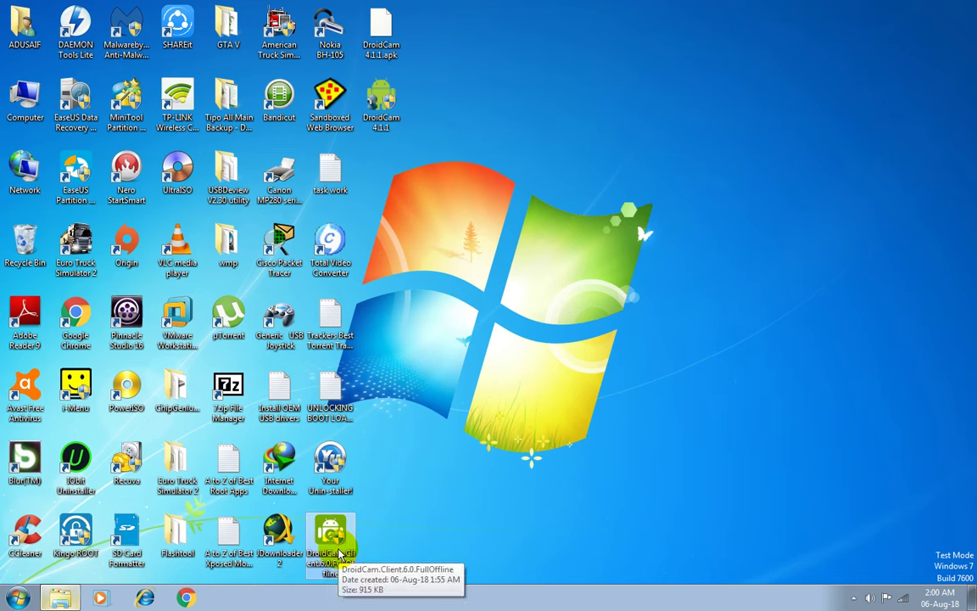
right_click(341, 553)
click(404, 180)
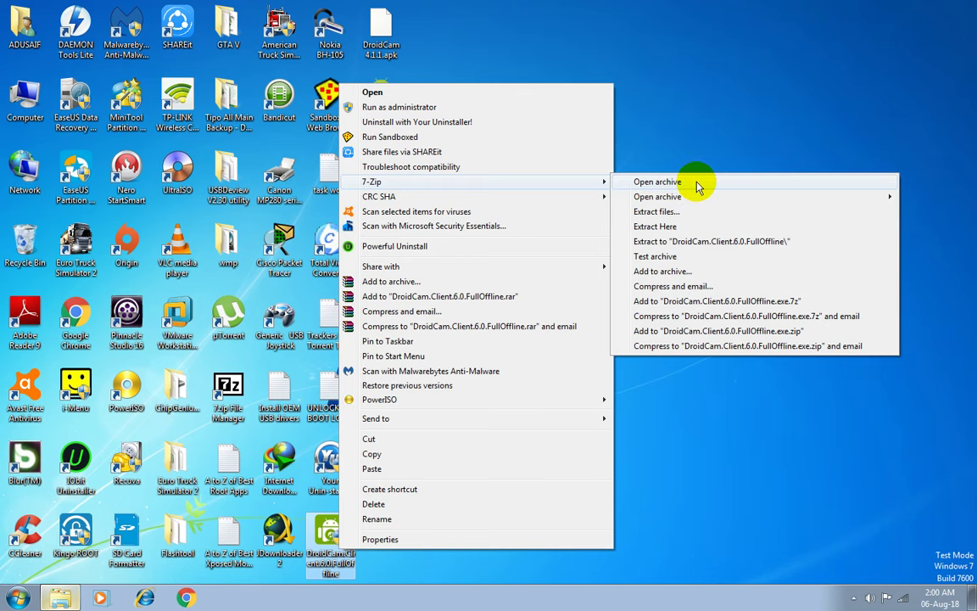
click(709, 99)
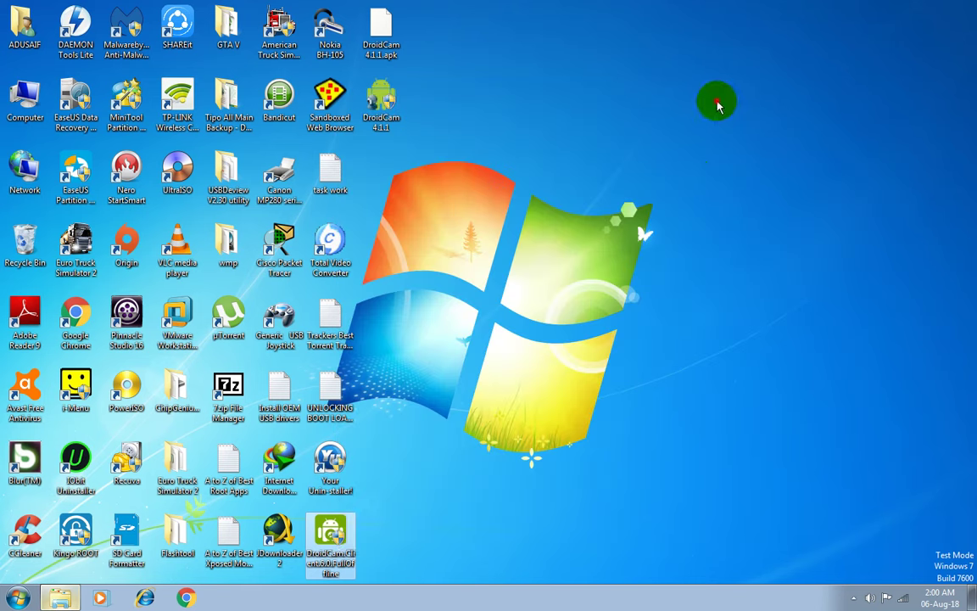
Step: Run the DroidCam.Client.6.0.FullOffline setup and accept running the uninstaller of the old DroidCam version
double_click(331, 533)
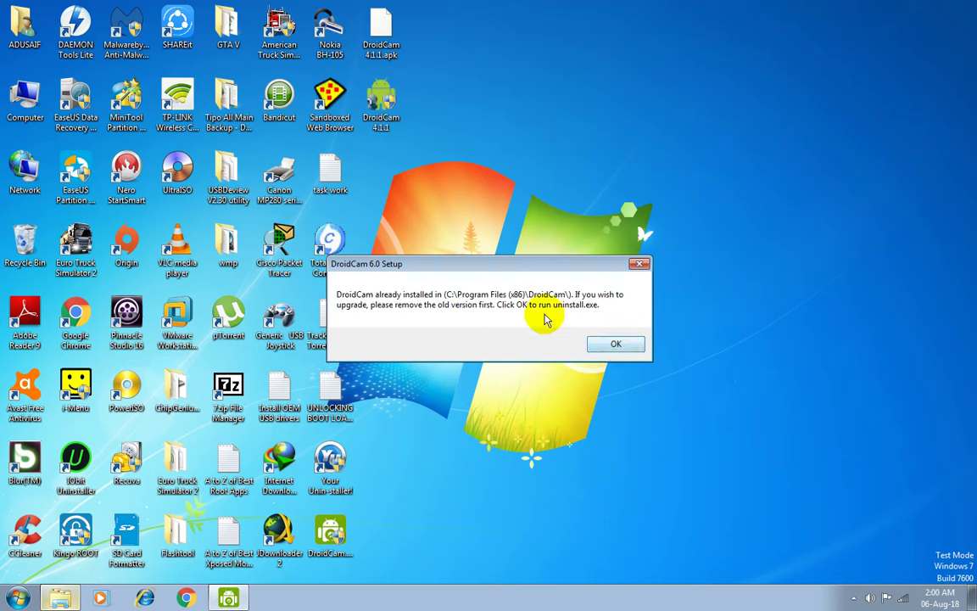
click(616, 344)
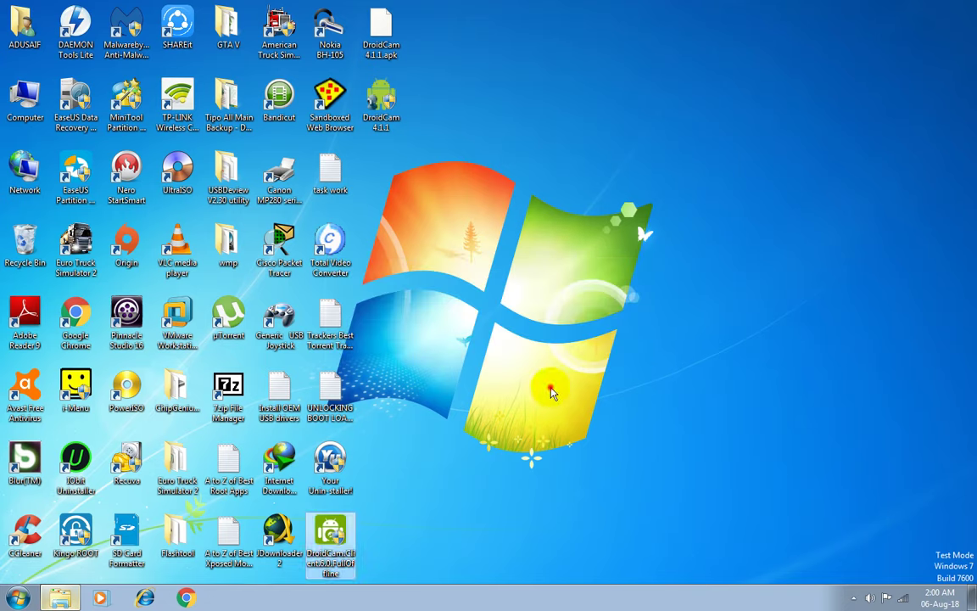
Step: Open the Program Files (x86) folder on Local Disk (C:) in a file window
key(super+e)
double_click(349, 187)
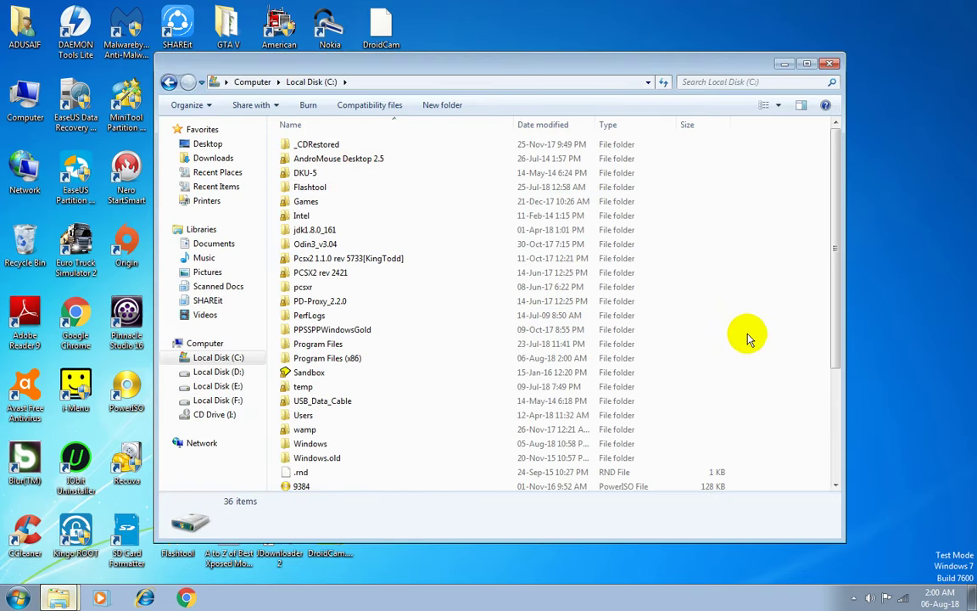
key(p)
key(p)
key(p)
key(p)
key(p)
key(p)
key(p)
key(p)
key(Return)
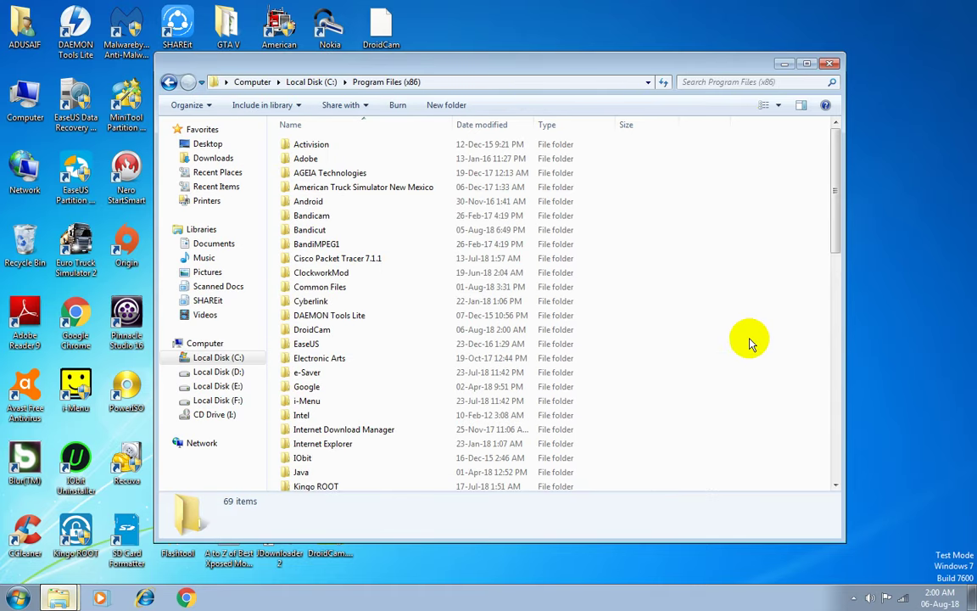
Step: Maximize the window, inspect the contents of the DroidCam folder and return to Program Files (x86)
click(807, 63)
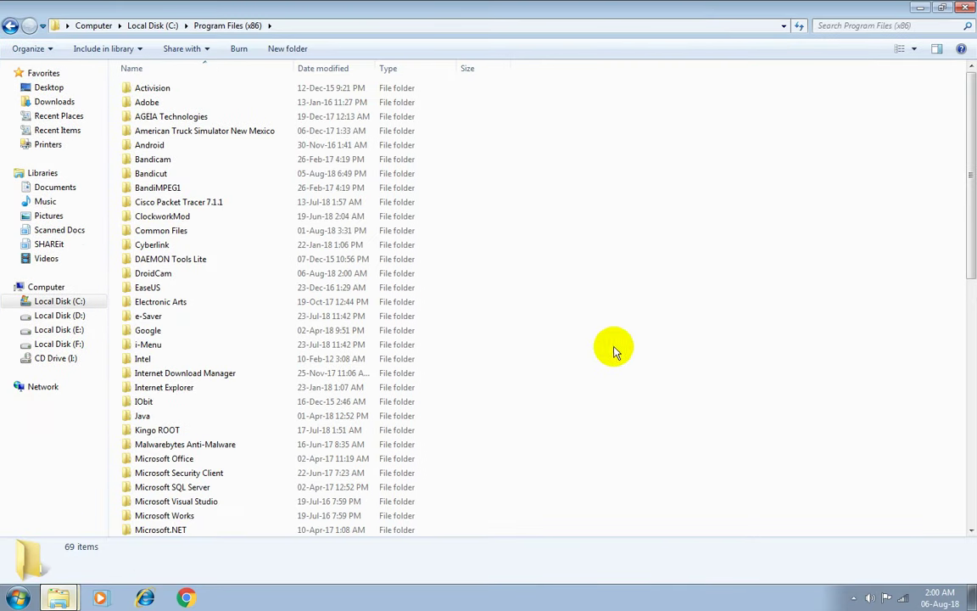
key(d)
key(d)
key(Return)
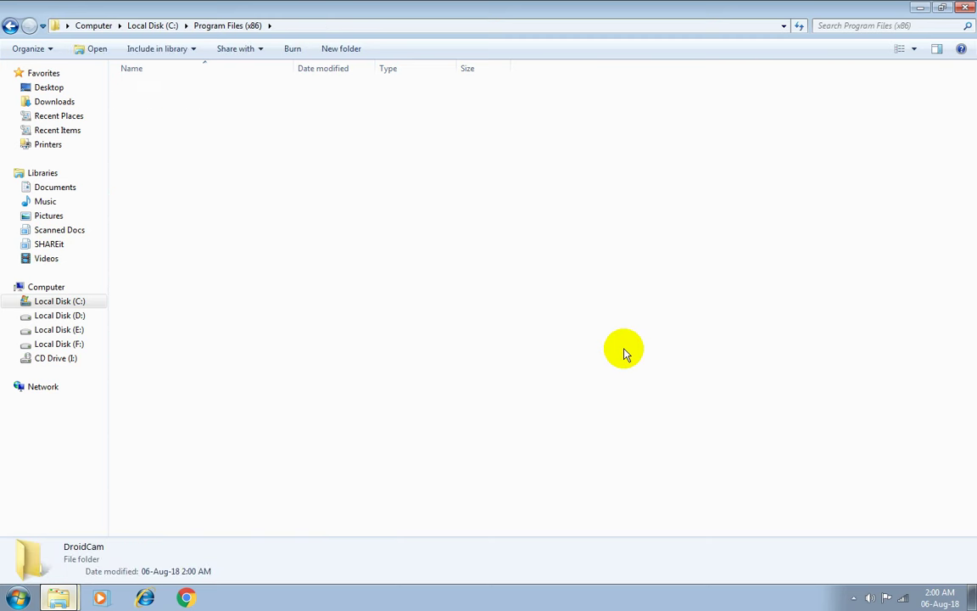
key(Down)
key(Return)
key(BackSpace)
key(BackSpace)
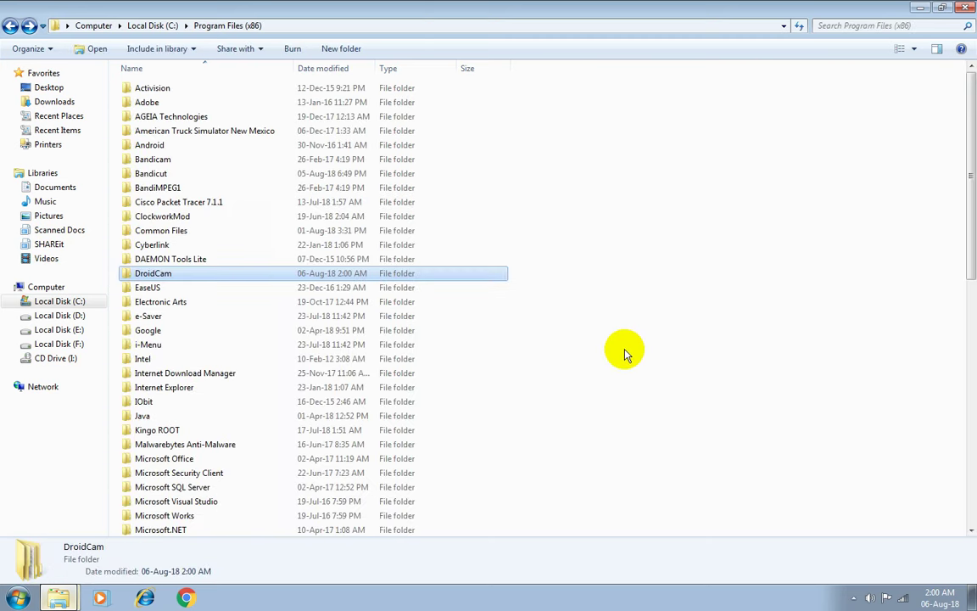
Step: Permanently delete the DroidCam folder from Program Files (x86) and close the window
key(shift+Delete)
click(543, 356)
click(490, 351)
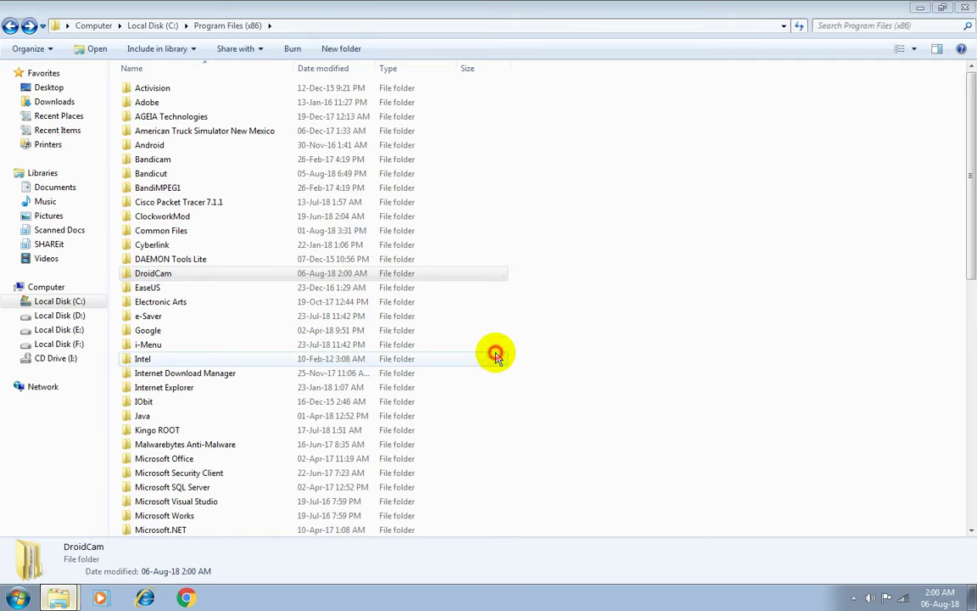
click(966, 6)
Step: Install DroidCam 6.0 from the DroidCam.Client.6.0.FullOffline setup, finish the wizard and refresh the desktop
double_click(329, 533)
click(562, 406)
click(632, 297)
click(563, 405)
click(563, 405)
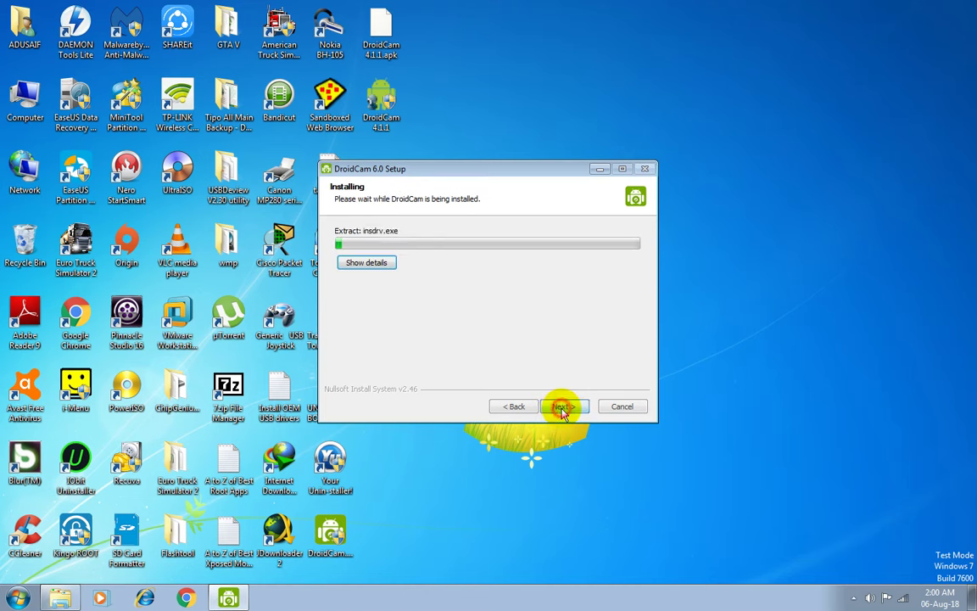
click(373, 263)
mouse_move(634, 347)
mouse_down()
mouse_move(632, 276)
mouse_move(636, 365)
mouse_move(634, 272)
mouse_move(636, 356)
mouse_up()
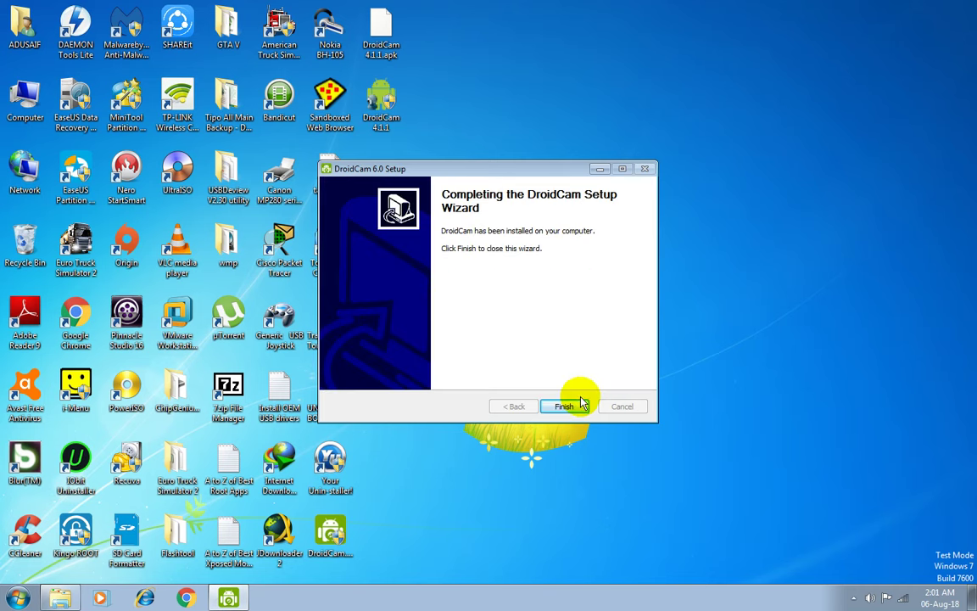
click(566, 406)
right_click(562, 297)
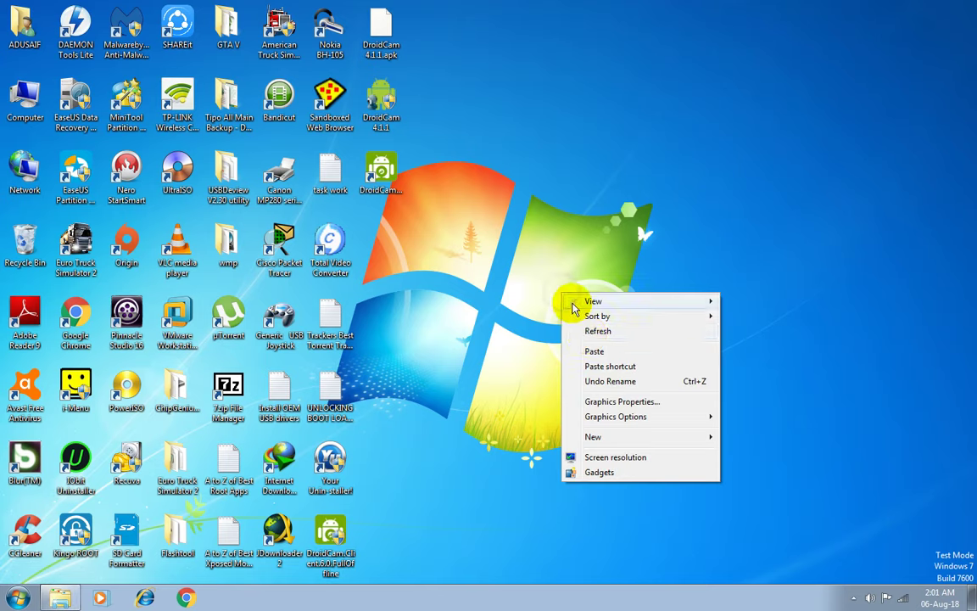
click(578, 332)
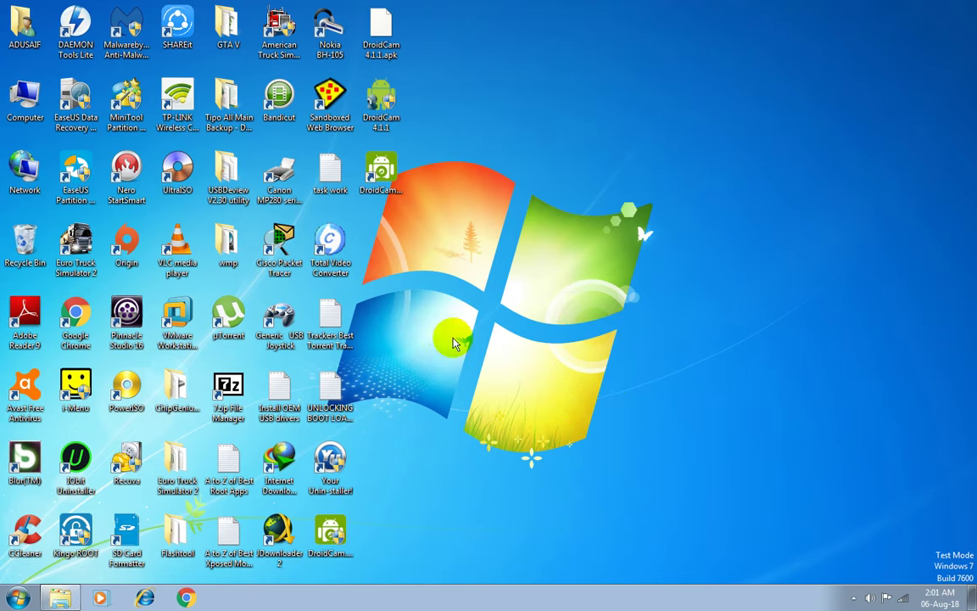
click(383, 191)
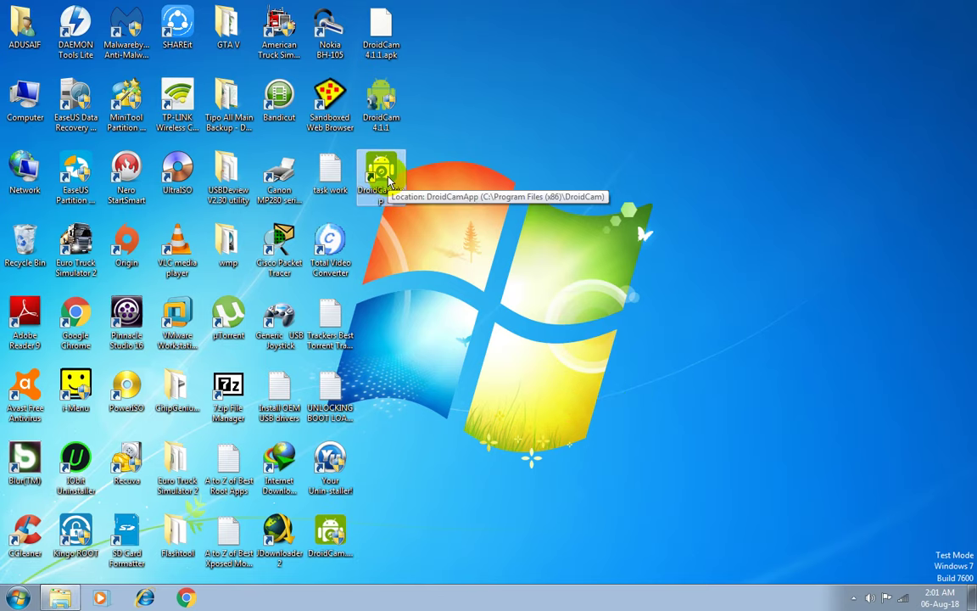
click(480, 296)
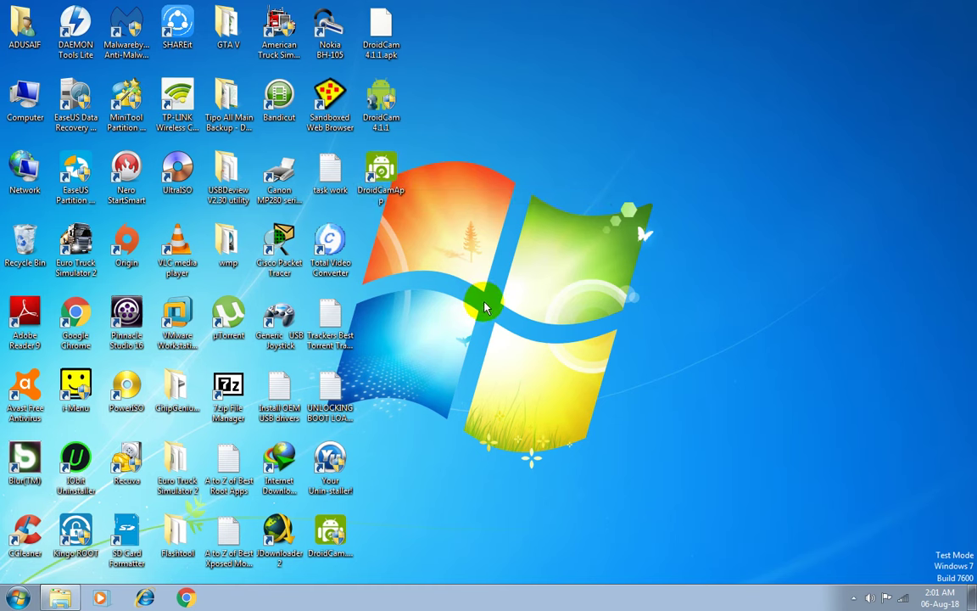
click(384, 117)
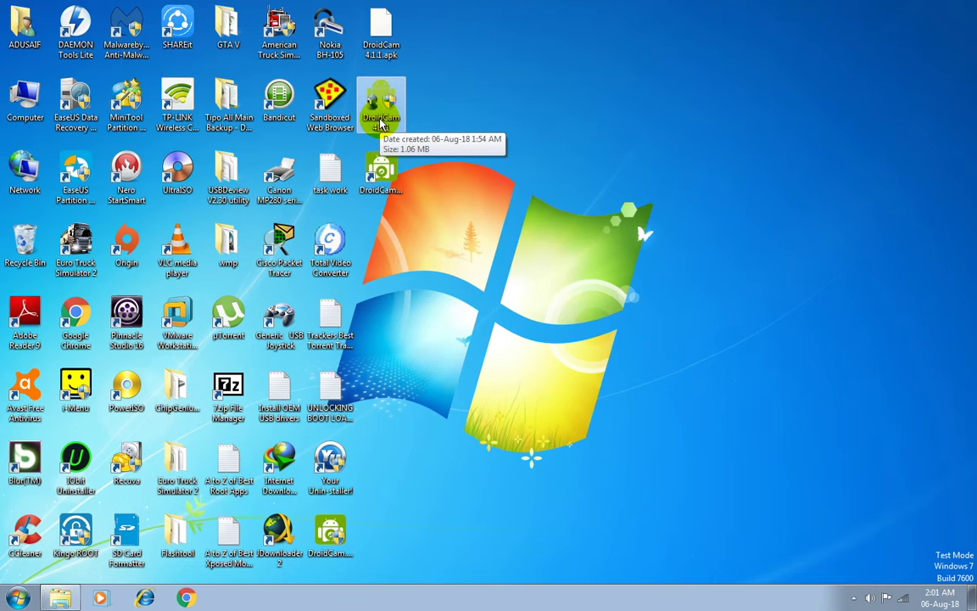
click(397, 496)
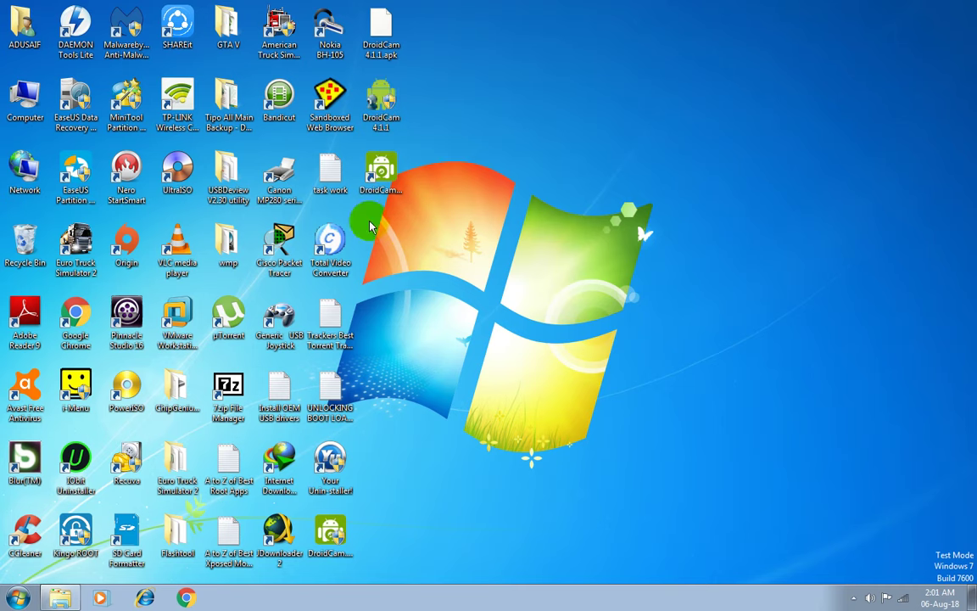
Step: Open the file location of the DroidCamApp desktop shortcut
right_click(383, 174)
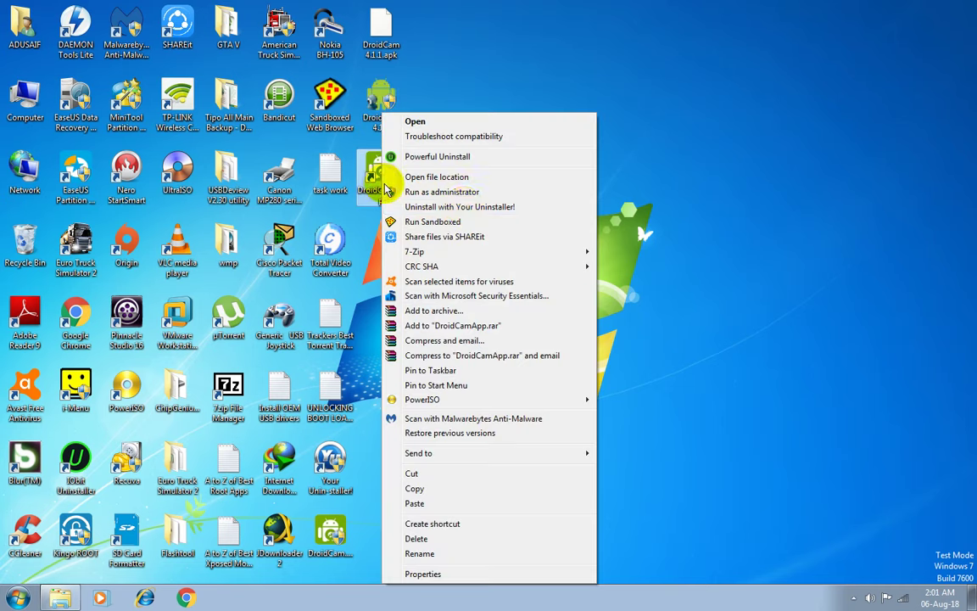
click(466, 178)
click(355, 322)
Step: Permanently delete all files and folders inside the DroidCam program folder, granting administrator permission for all items
drag(273, 319, 164, 85)
right_click(215, 124)
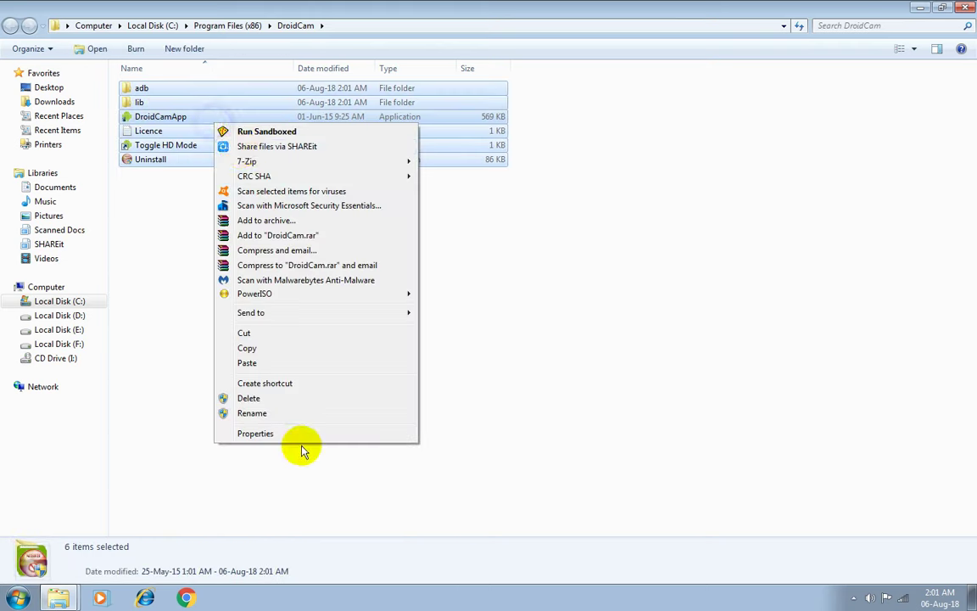
click(303, 433)
click(386, 452)
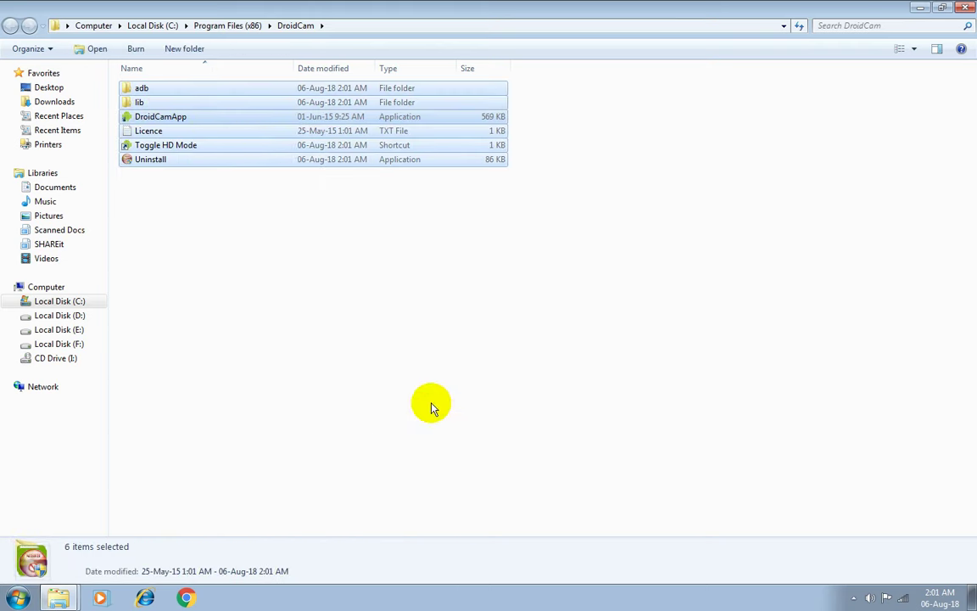
key(shift+Delete)
key(Return)
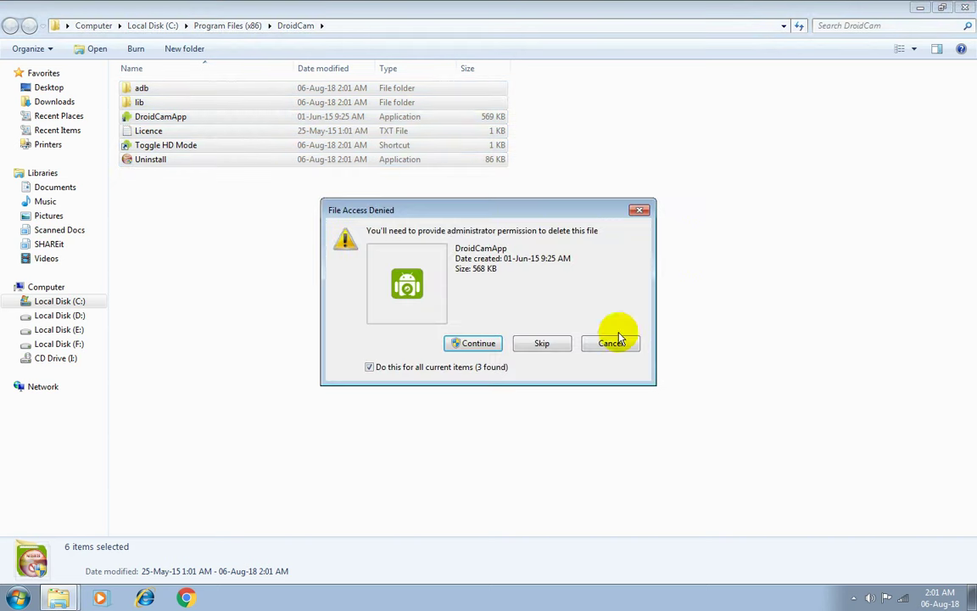
click(478, 346)
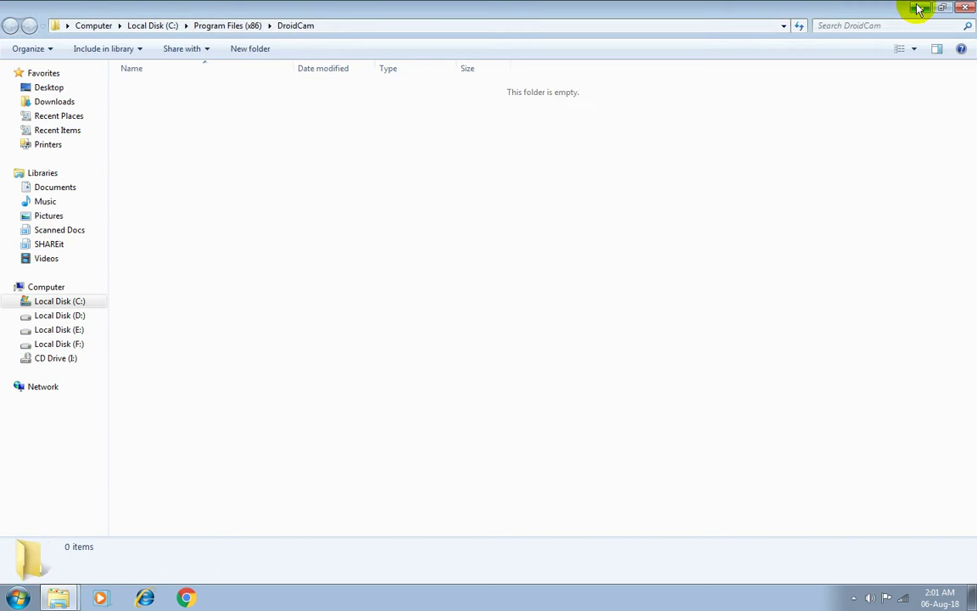
Step: Return to the desktop and try to run the DroidCam 4.1.1 installer
key(super+d)
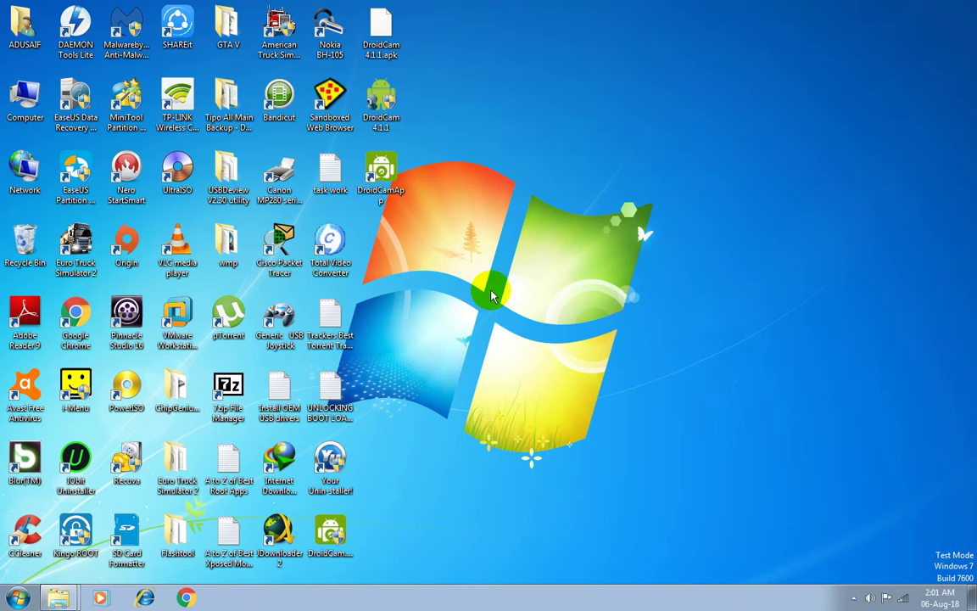
drag(381, 170, 392, 121)
click(397, 123)
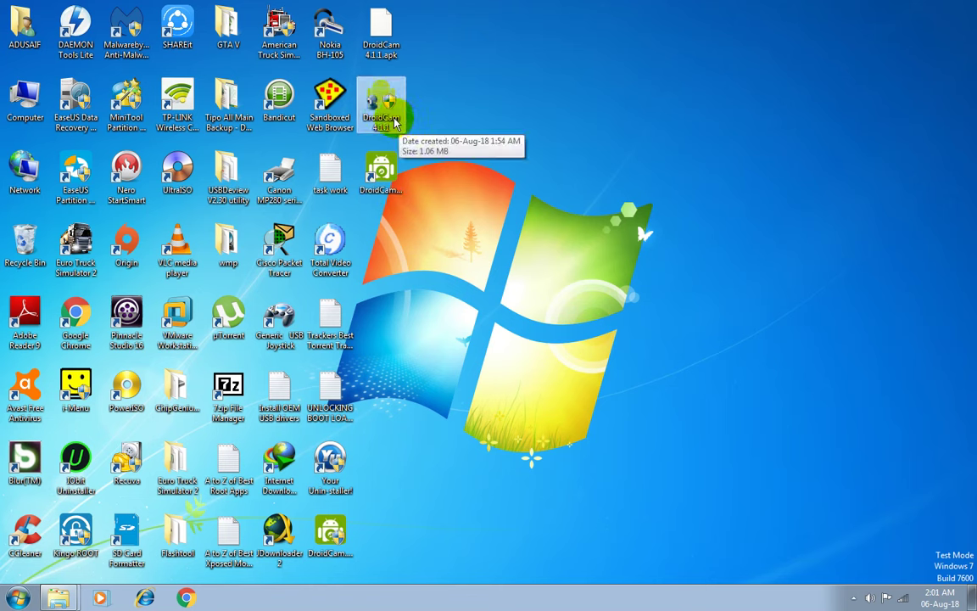
click(608, 343)
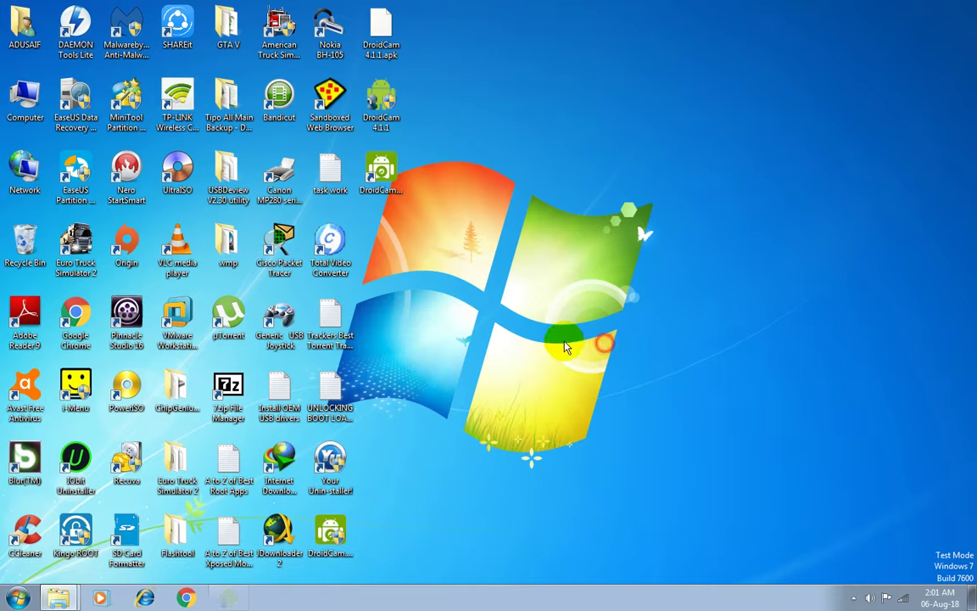
Step: Open the DroidCam 4.1.1 installer as an archive in 7-Zip and select all of its contents
right_click(380, 105)
mouse_move(487, 208)
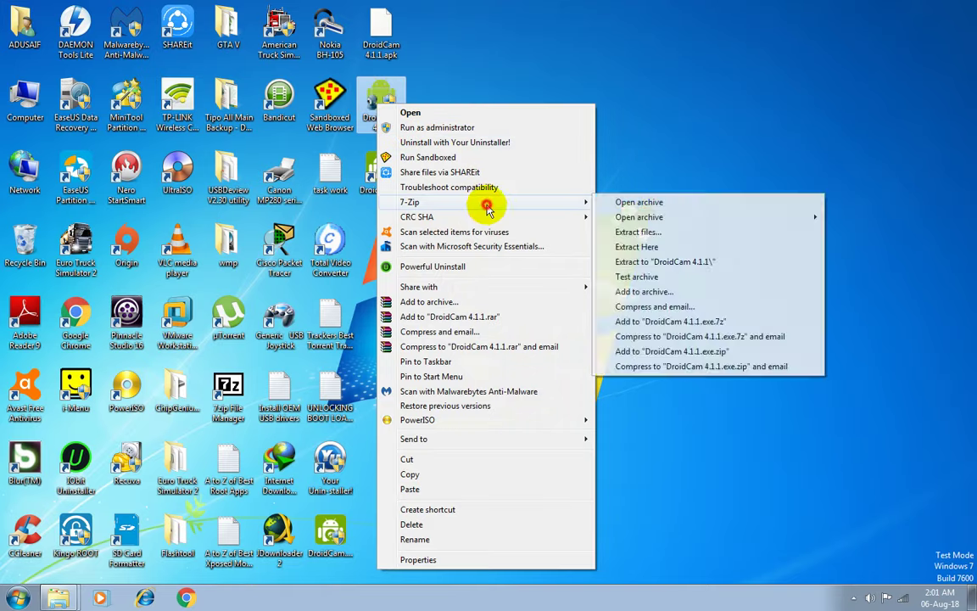
click(647, 203)
drag(361, 371, 295, 255)
drag(333, 373, 290, 256)
drag(364, 158, 523, 158)
Step: Copy the selected archive contents into the empty DroidCam program folder, replacing insdrv.exe and granting permission, and put both windows away
drag(494, 343, 63, 569)
click(63, 568)
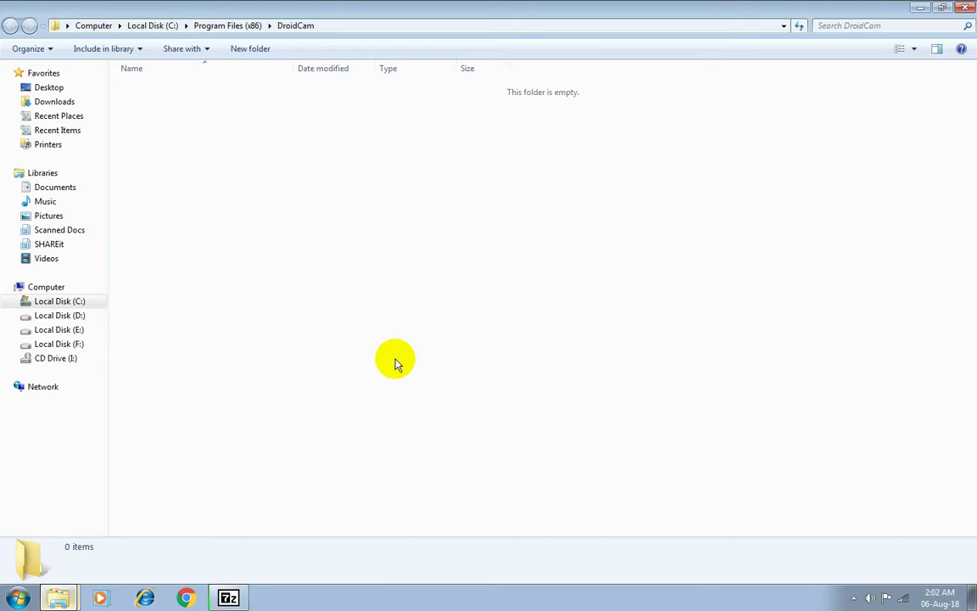
click(244, 594)
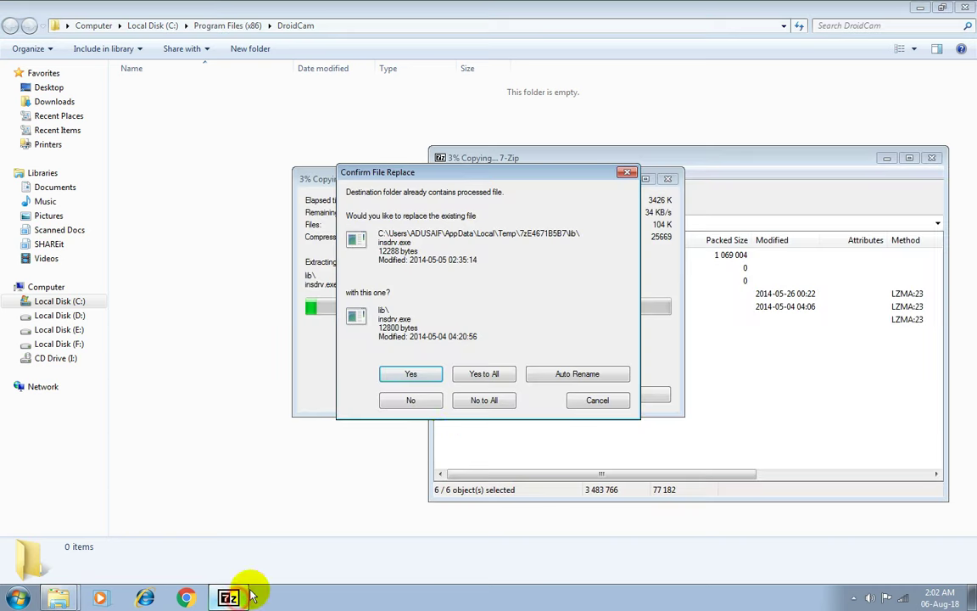
click(409, 372)
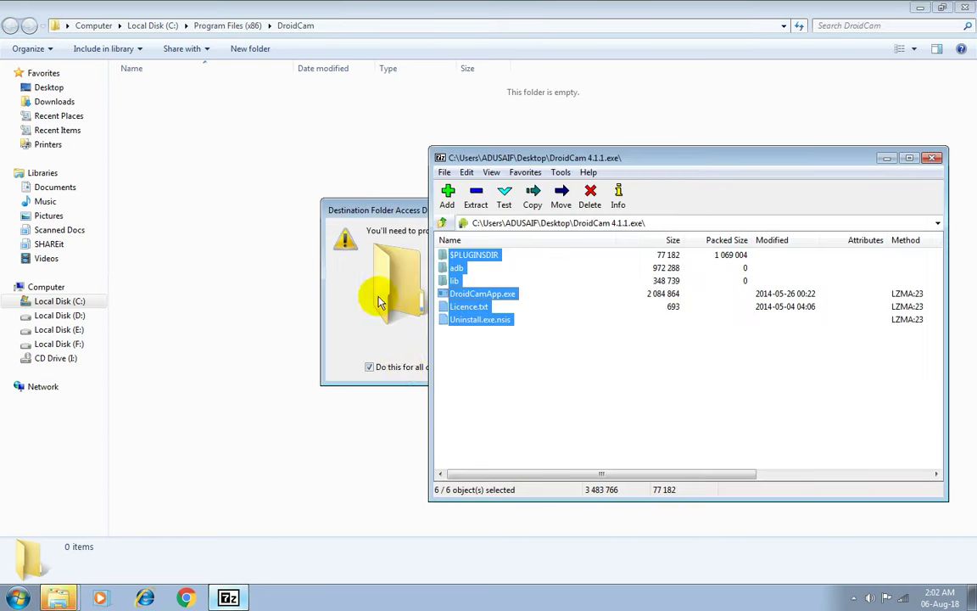
click(392, 200)
click(386, 392)
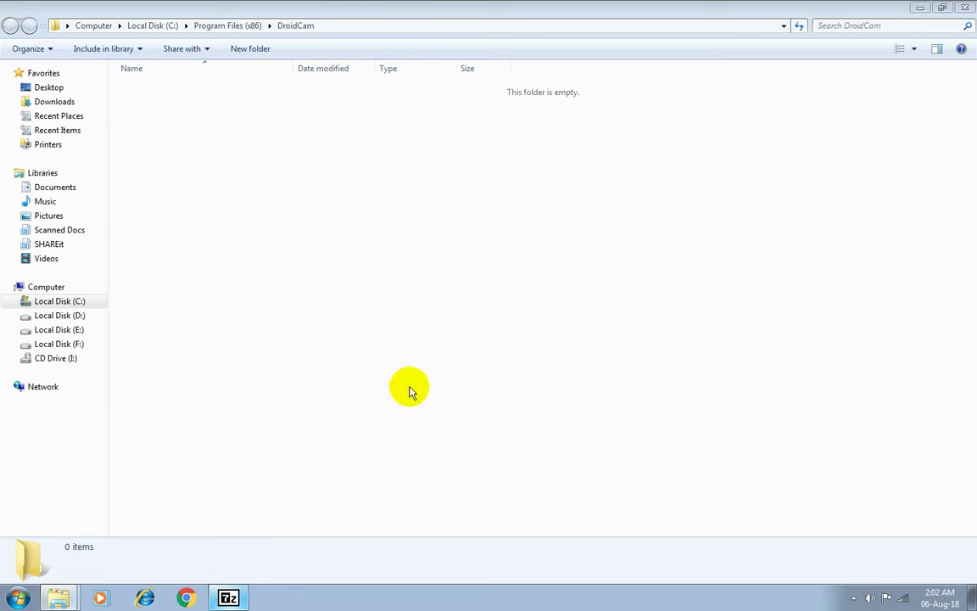
click(268, 279)
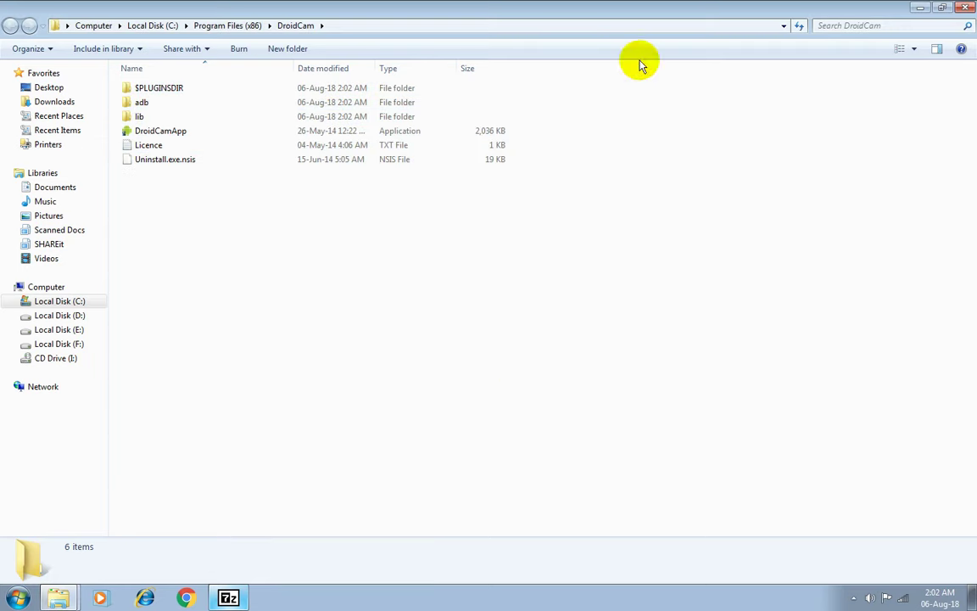
click(921, 7)
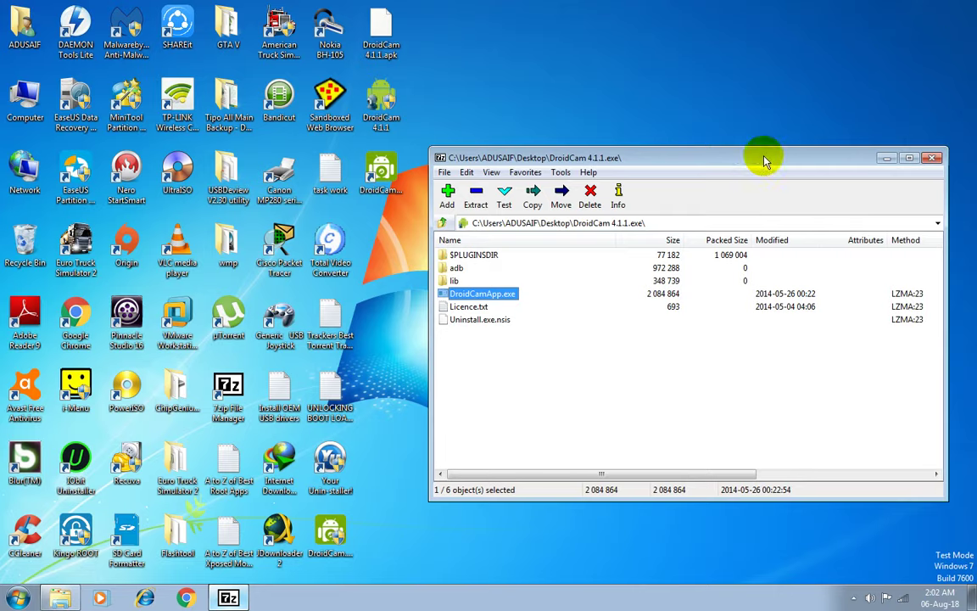
click(931, 158)
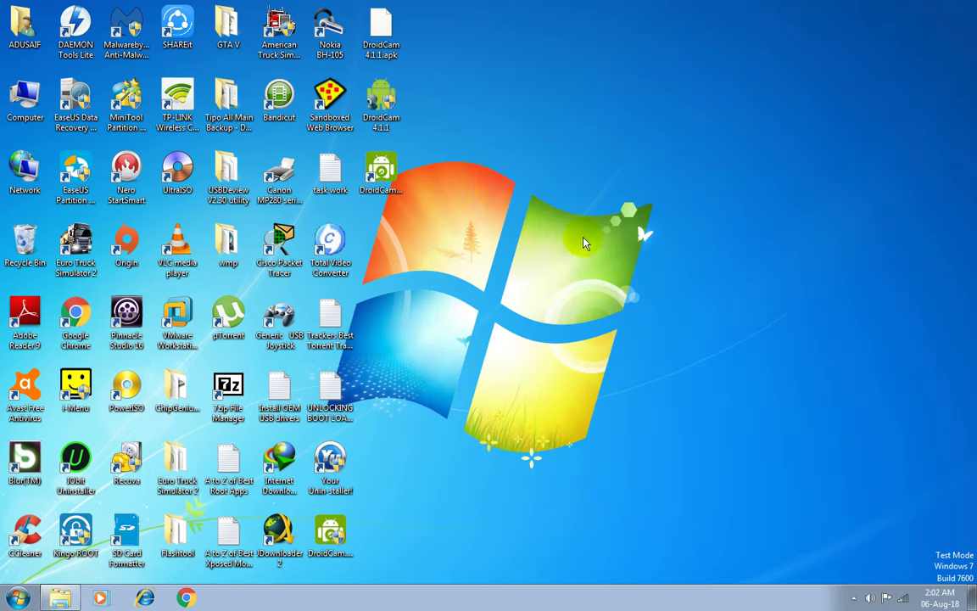
Step: Delete the existing DroidCamApp shortcut from the desktop and refresh the desktop
click(384, 176)
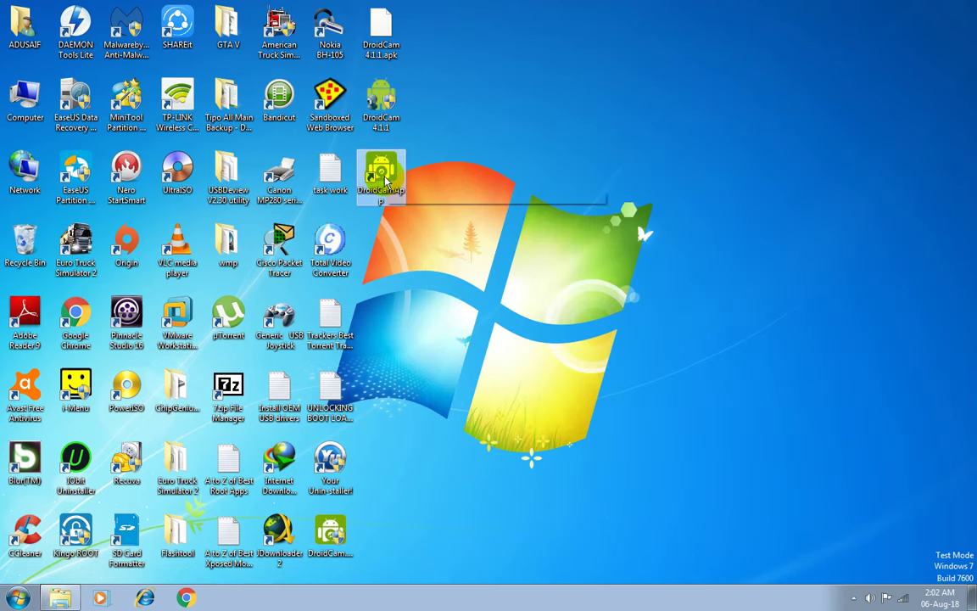
right_click(384, 178)
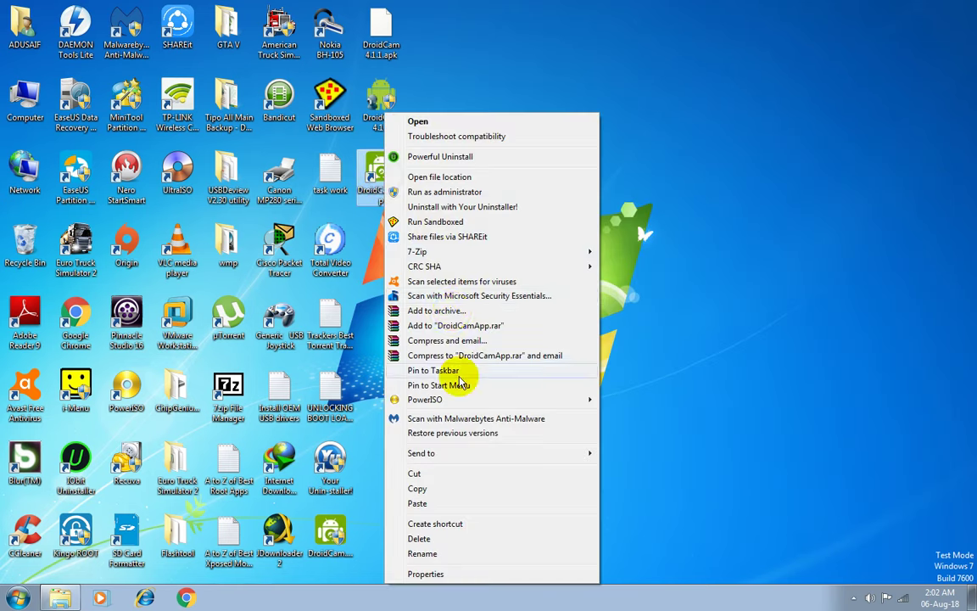
click(456, 543)
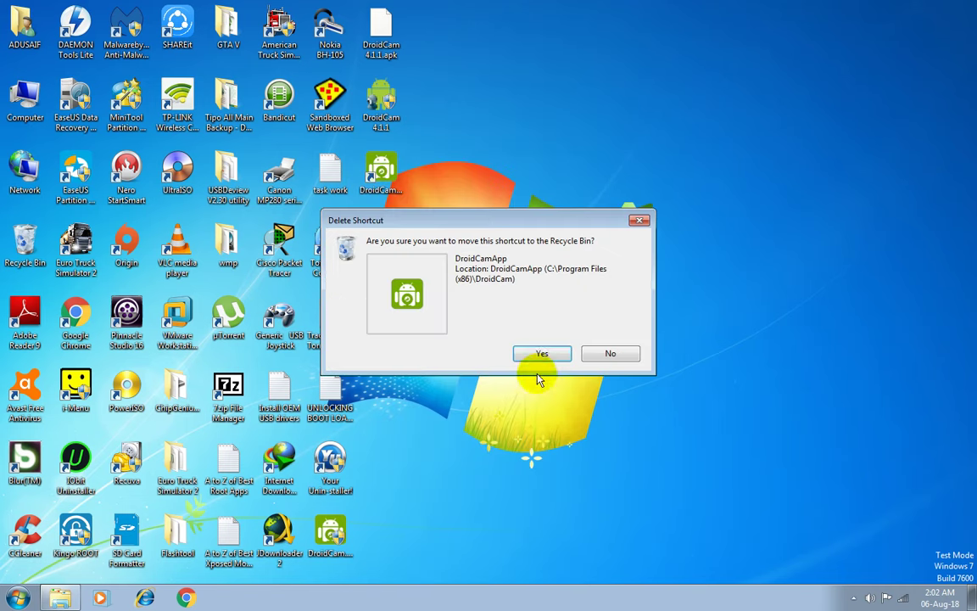
click(602, 352)
key(Delete)
key(Return)
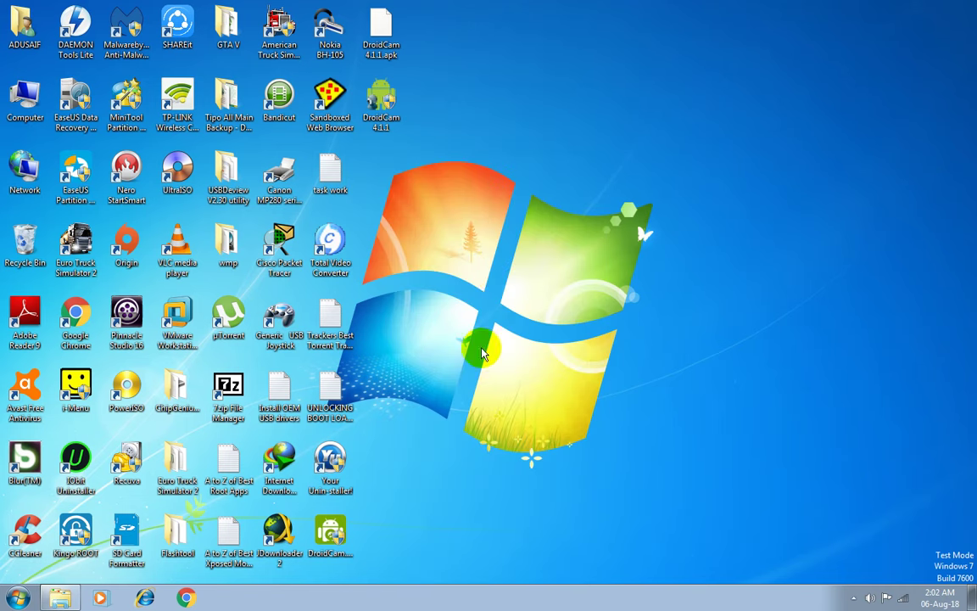
right_click(462, 200)
click(577, 232)
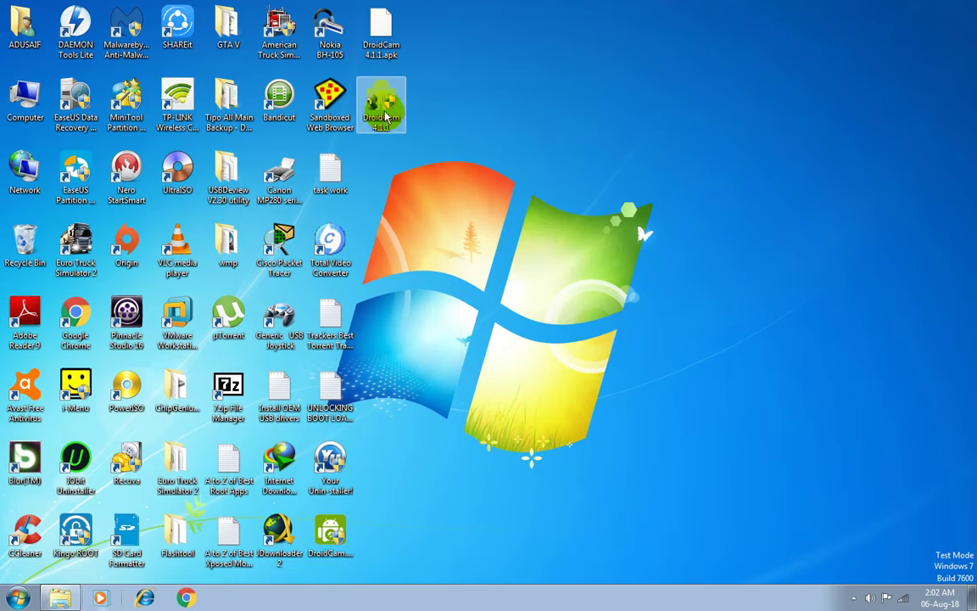
Step: Open the DroidCam program folder in Program Files (x86) on Local Disk (C:)
double_click(10, 110)
double_click(246, 99)
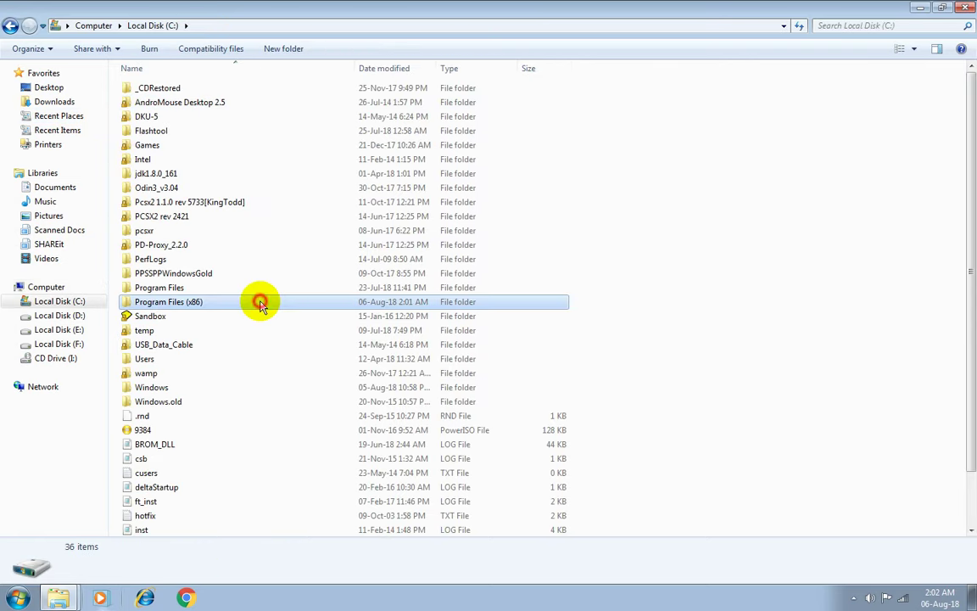
double_click(263, 302)
key(d)
key(r)
key(Return)
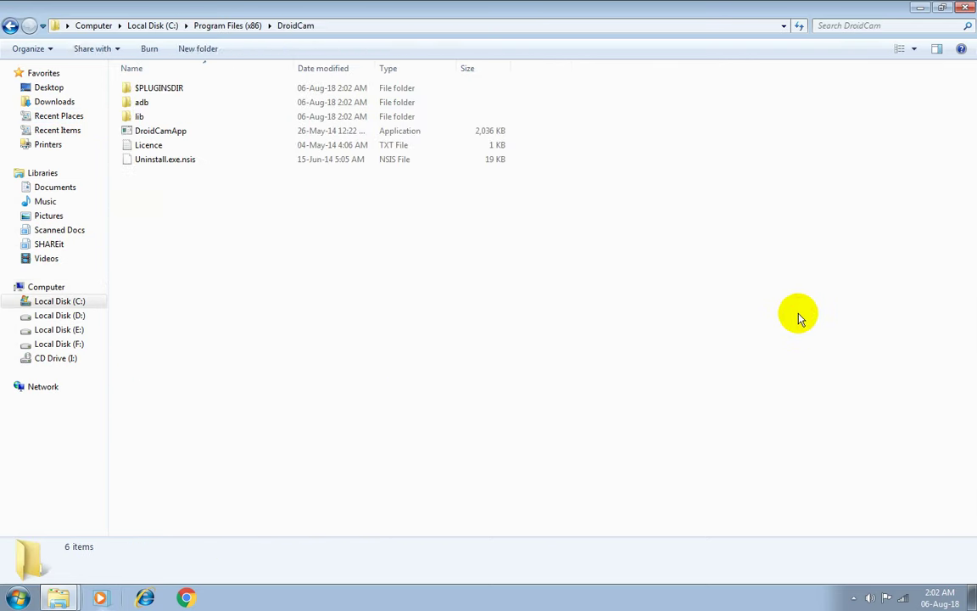
Step: Create a desktop shortcut to the DroidCamApp application and minimize the folder window
right_click(190, 131)
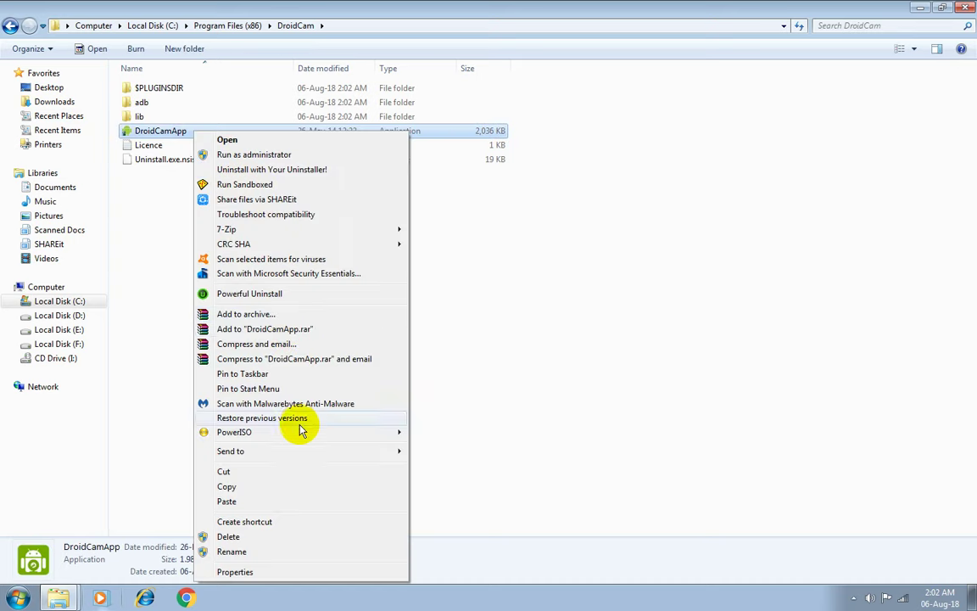
mouse_move(307, 448)
click(469, 481)
click(919, 7)
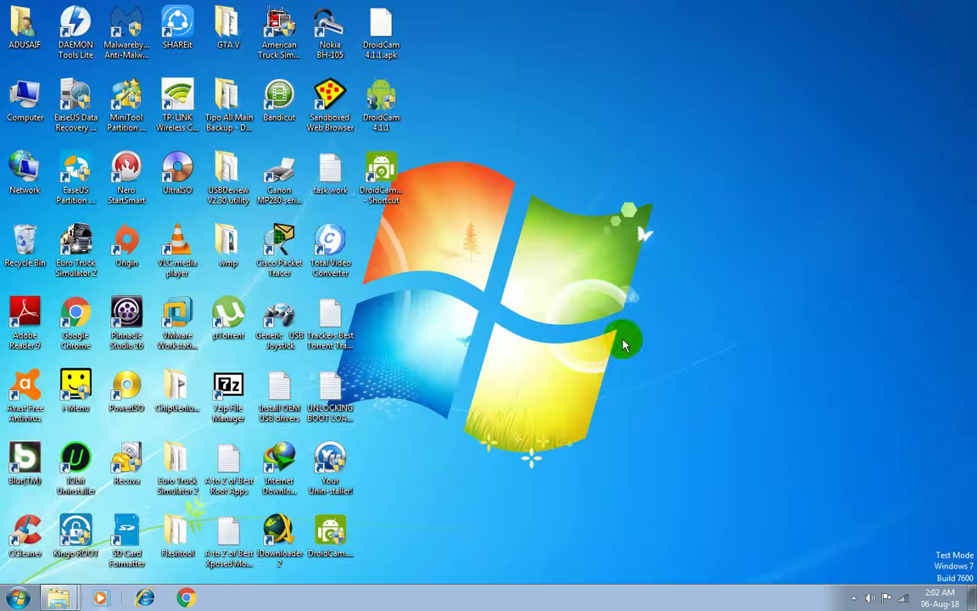
Step: Rename the new desktop shortcut to DroidCamApp, removing the "- Shortcut" suffix
click(373, 204)
key(BackSpace)
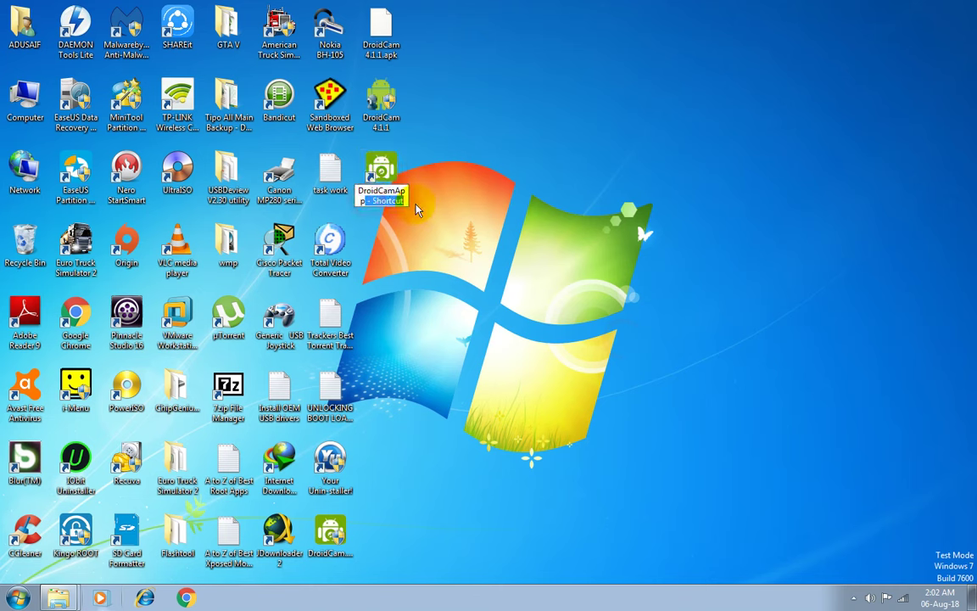
key(Return)
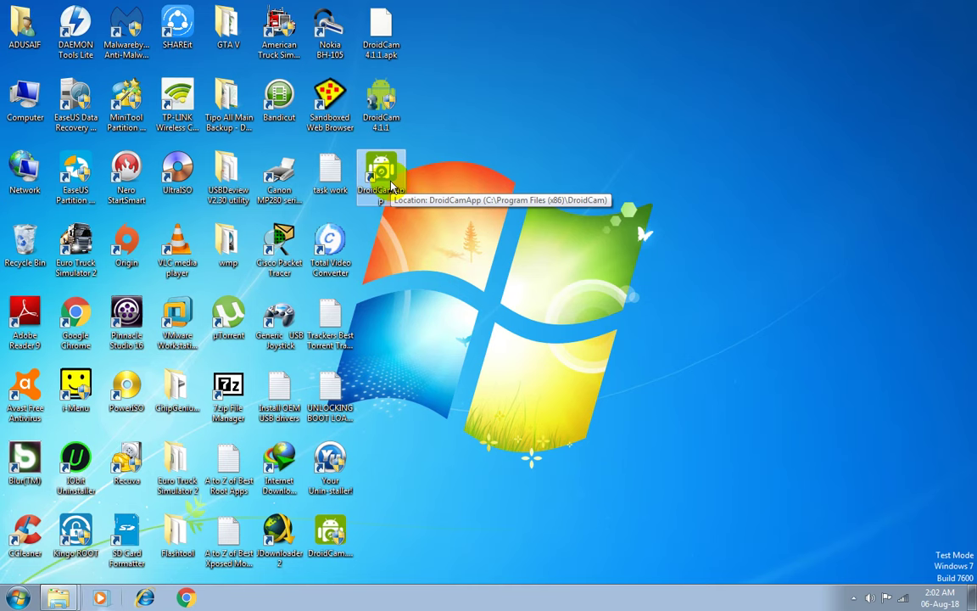
Step: Launch DroidCamApp, look through its USB and server connection modes, and return to WiFi (LAN), moving the window clear of the desktop icons
double_click(399, 192)
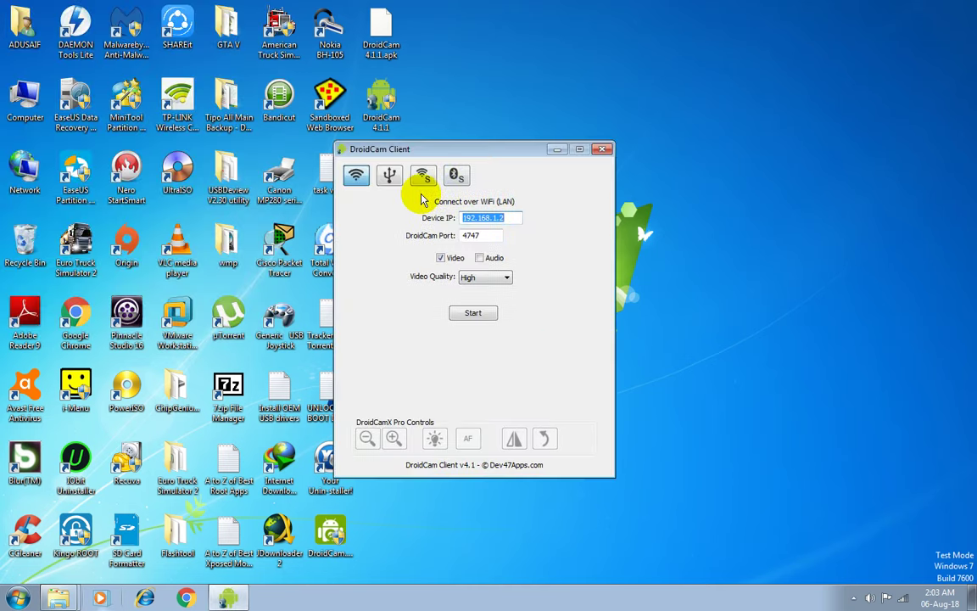
click(390, 175)
click(423, 176)
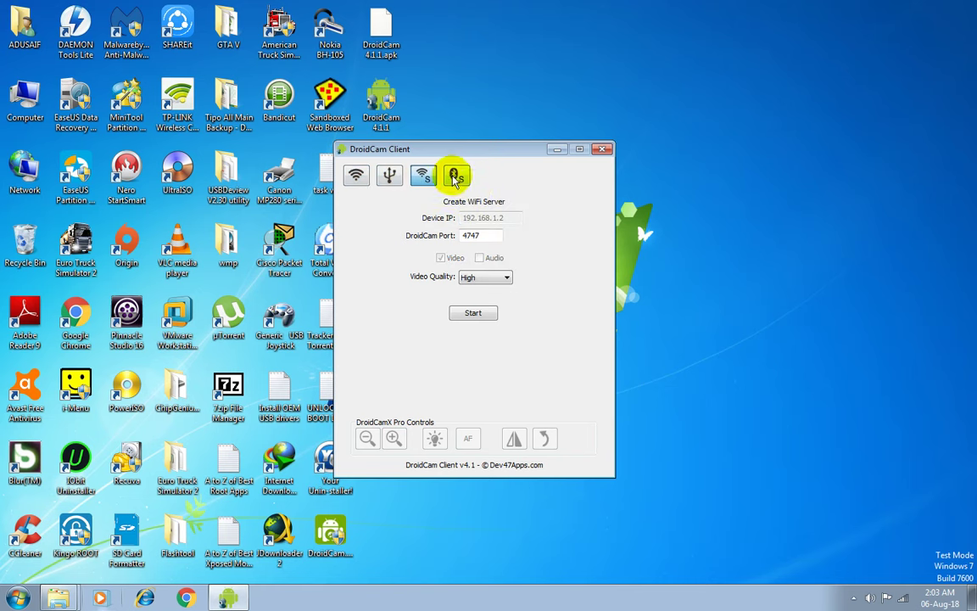
click(454, 176)
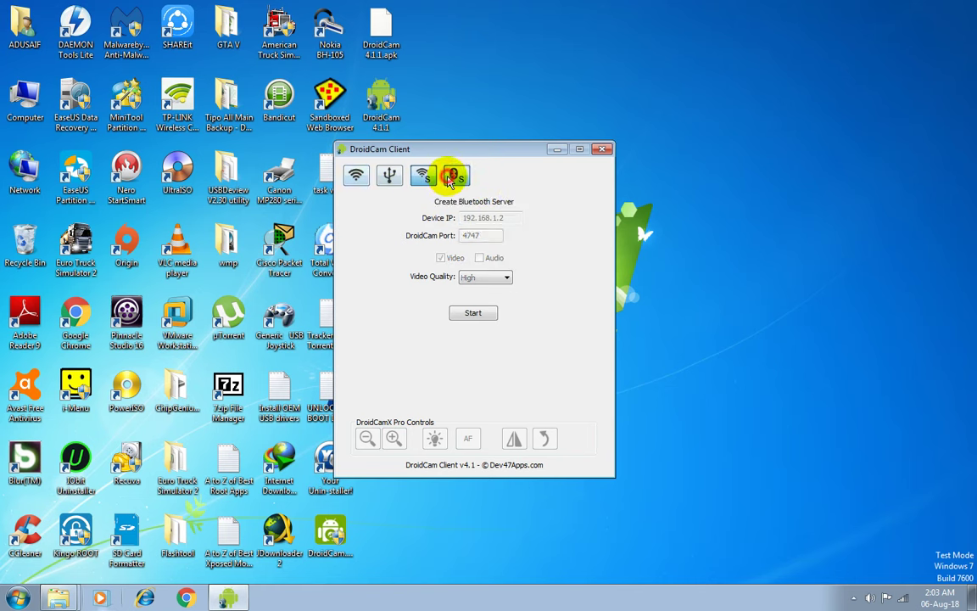
click(360, 178)
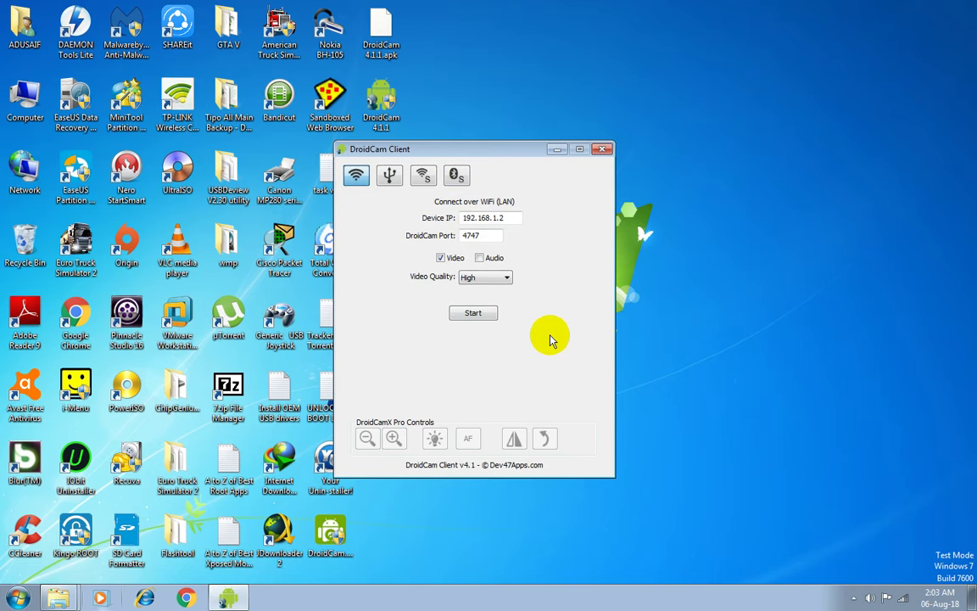
drag(543, 150, 698, 89)
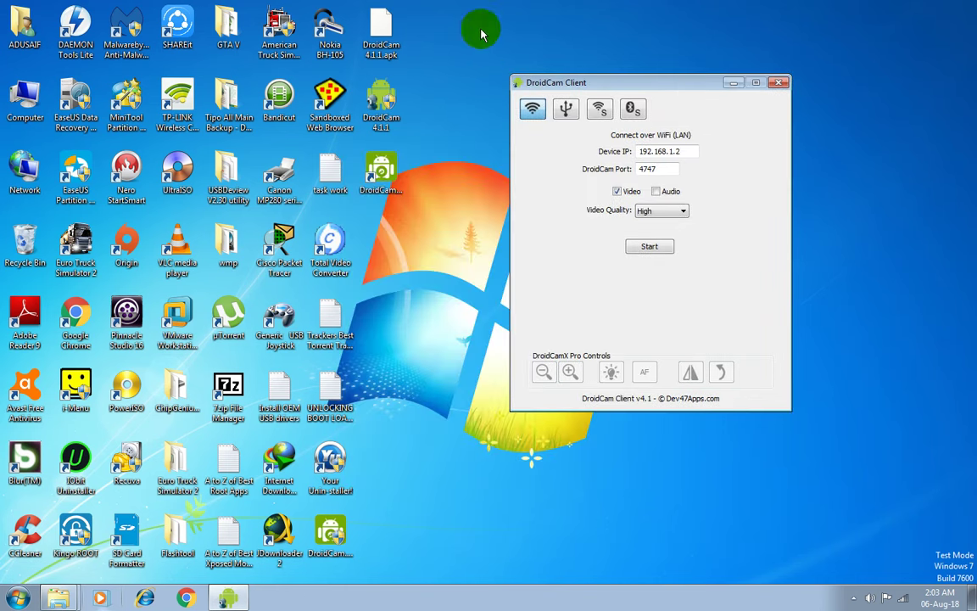
Step: Create a new text document on the desktop with its default name and open it for editing
click(380, 29)
click(497, 47)
right_click(393, 234)
mouse_move(508, 378)
click(598, 503)
click(429, 352)
double_click(382, 246)
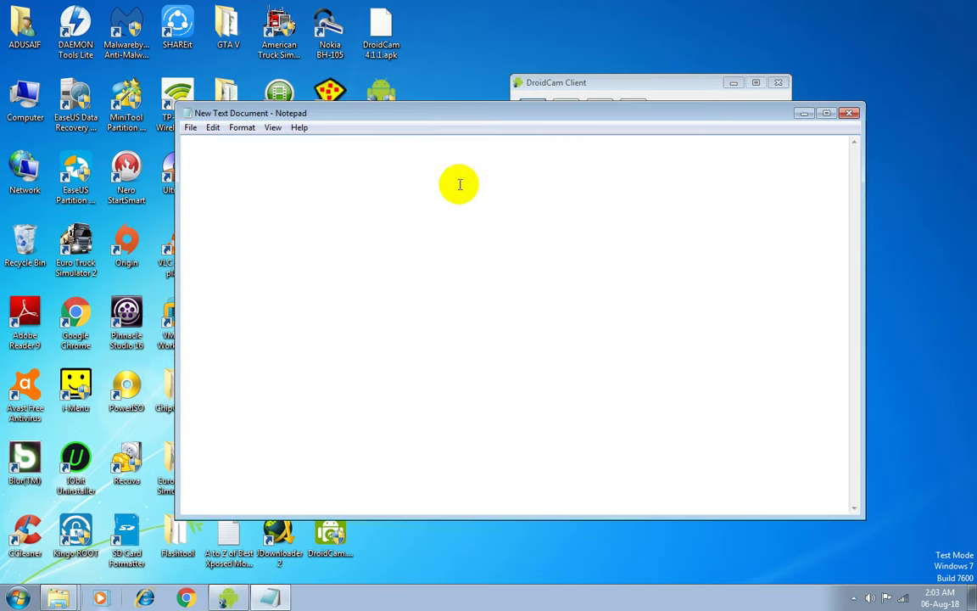
Step: Write in the note: "install it in to your device v4.1.1.apk", "and then launch this app", "and then connect to the main server ip"
text(in)
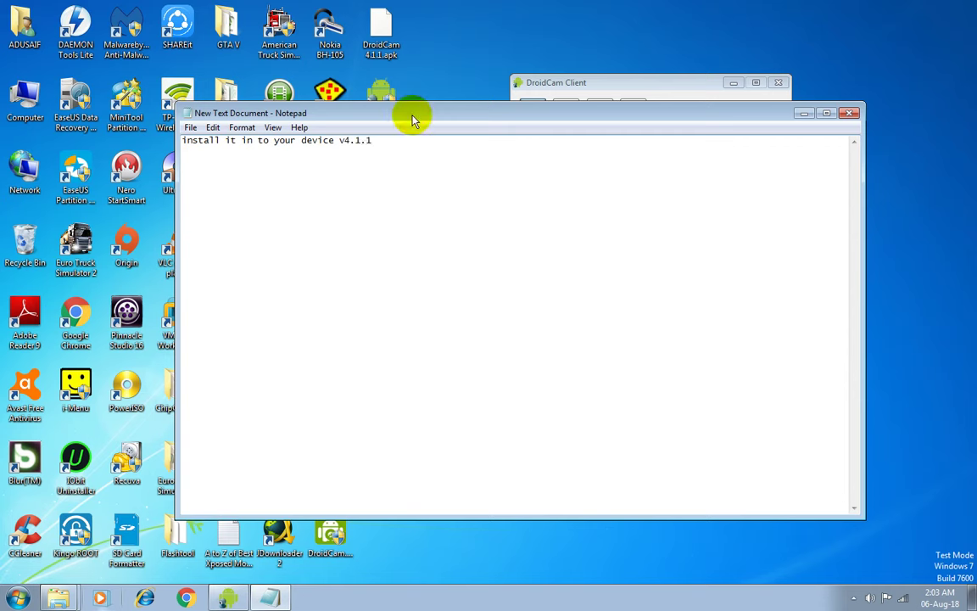
text(.a)
text(pk)
key(Return)
text(and then launch this app)
key(Return)
text(and then connect to the main server ip)
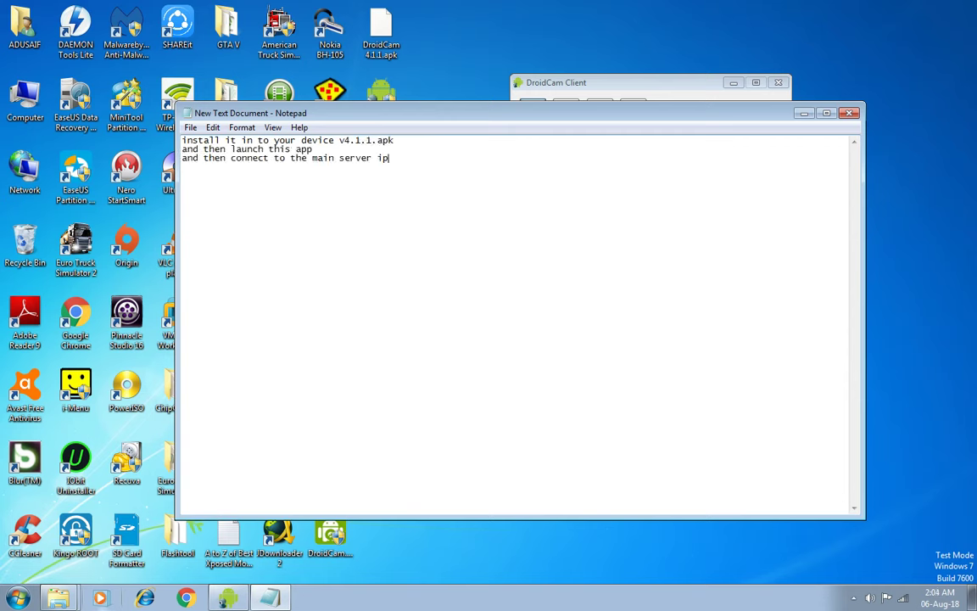
Step: Copy the device IP 192.168.1.2 from the DroidCam client to the end of the note's last line, and return to the note
drag(524, 81, 526, 77)
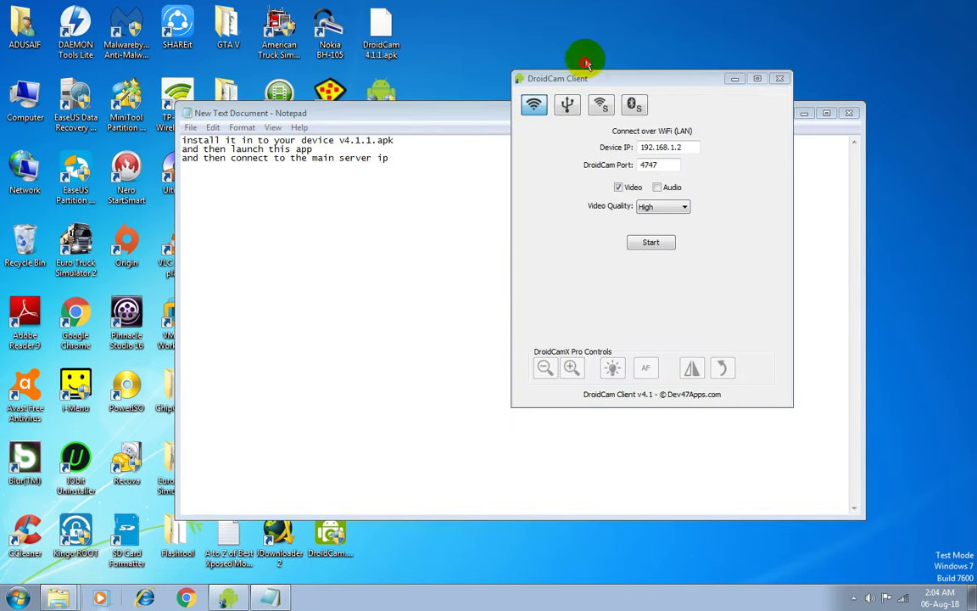
right_click(650, 151)
click(694, 193)
click(430, 174)
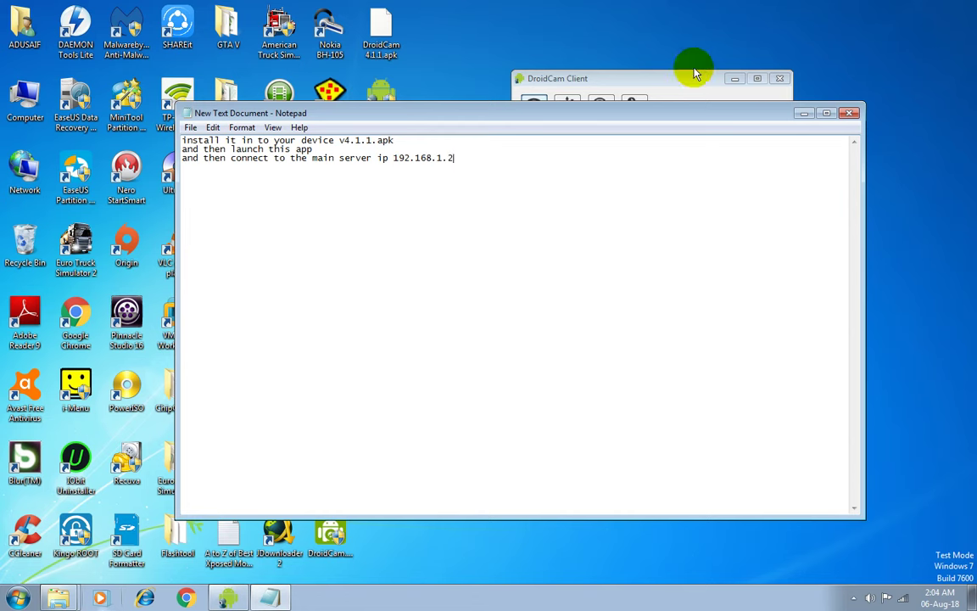
drag(665, 80, 686, 33)
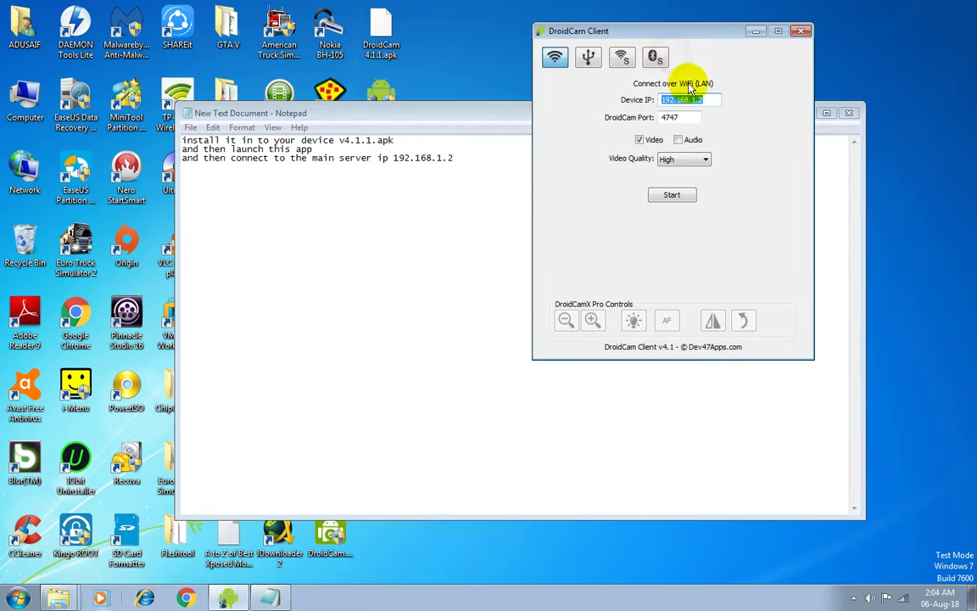
click(496, 166)
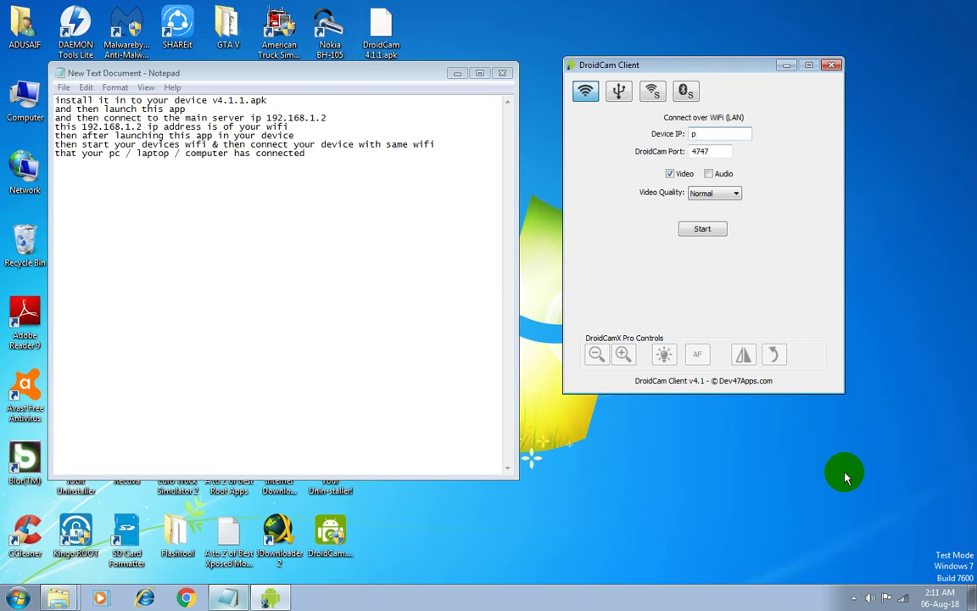
click(844, 478)
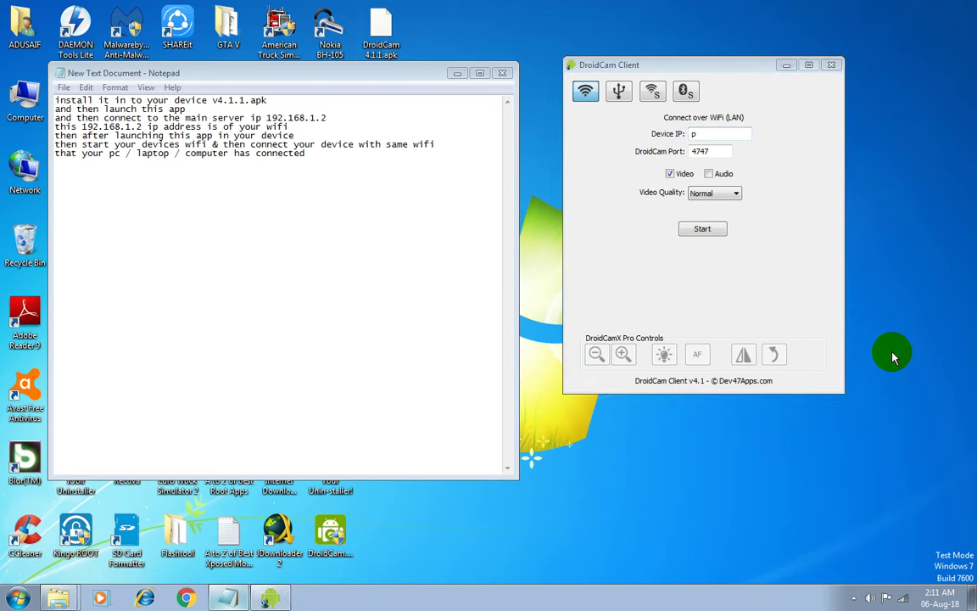
click(853, 597)
click(738, 501)
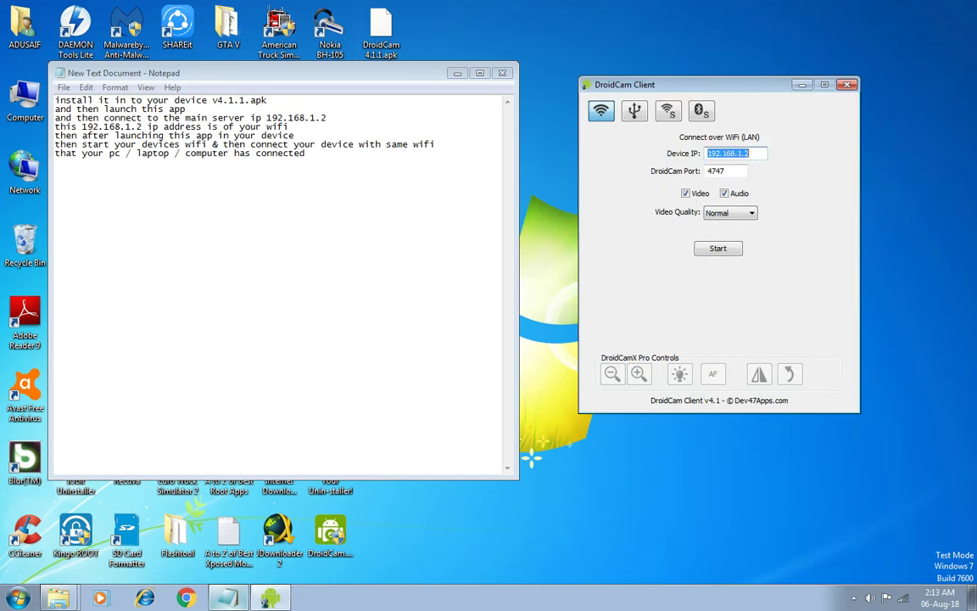
click(893, 225)
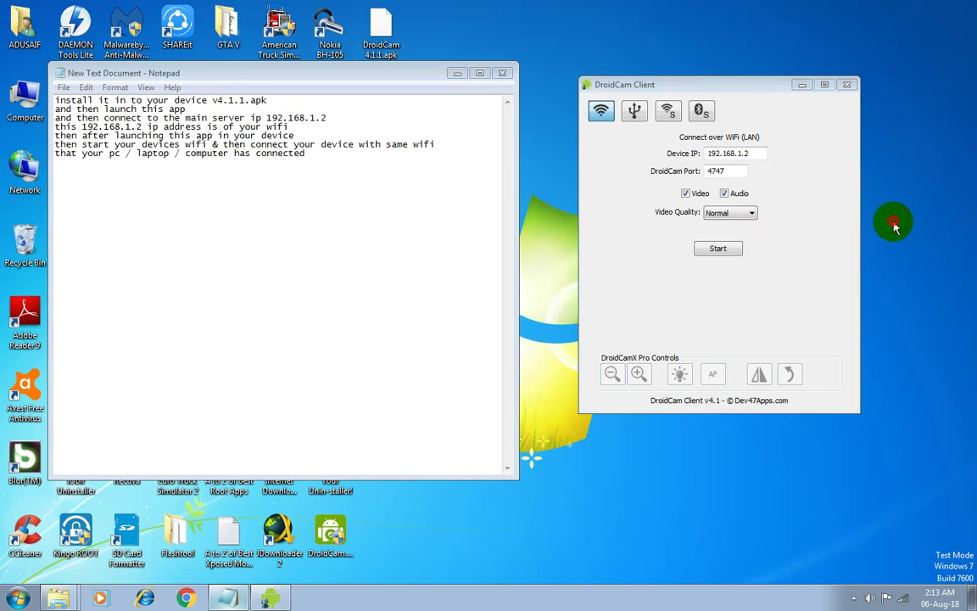
click(853, 597)
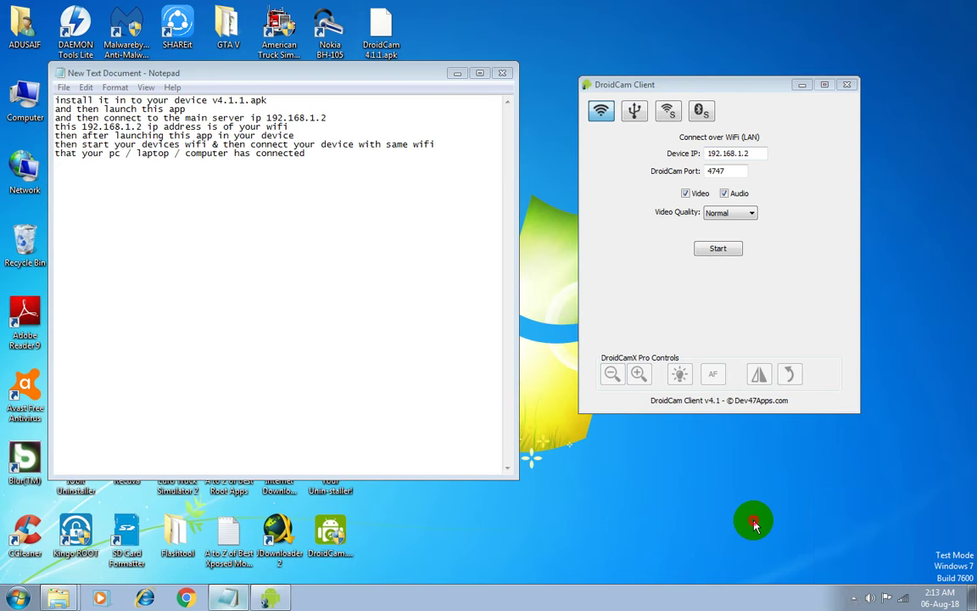
click(879, 308)
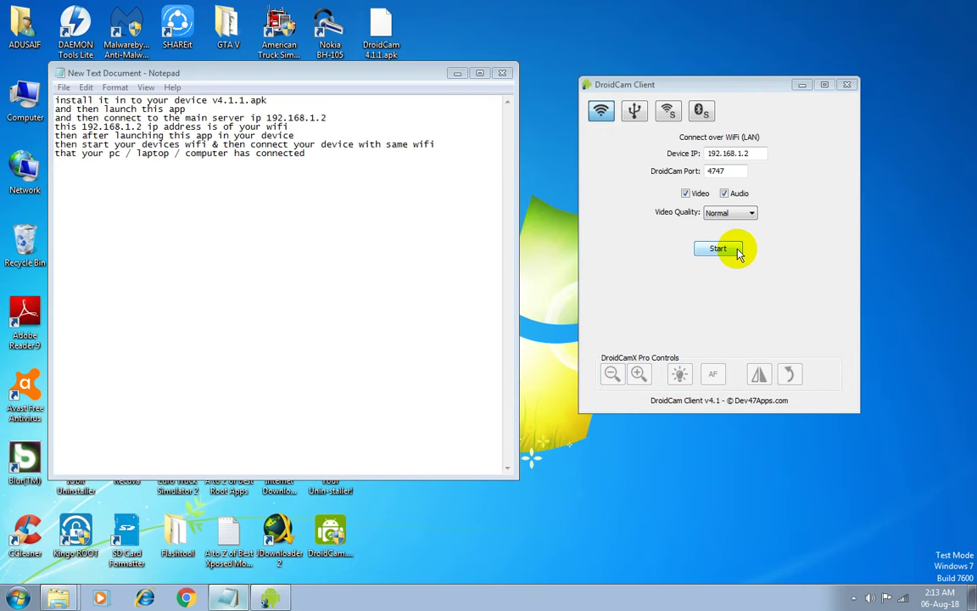
Step: Set the DroidCam video quality to Low and start the WiFi camera stream
click(748, 215)
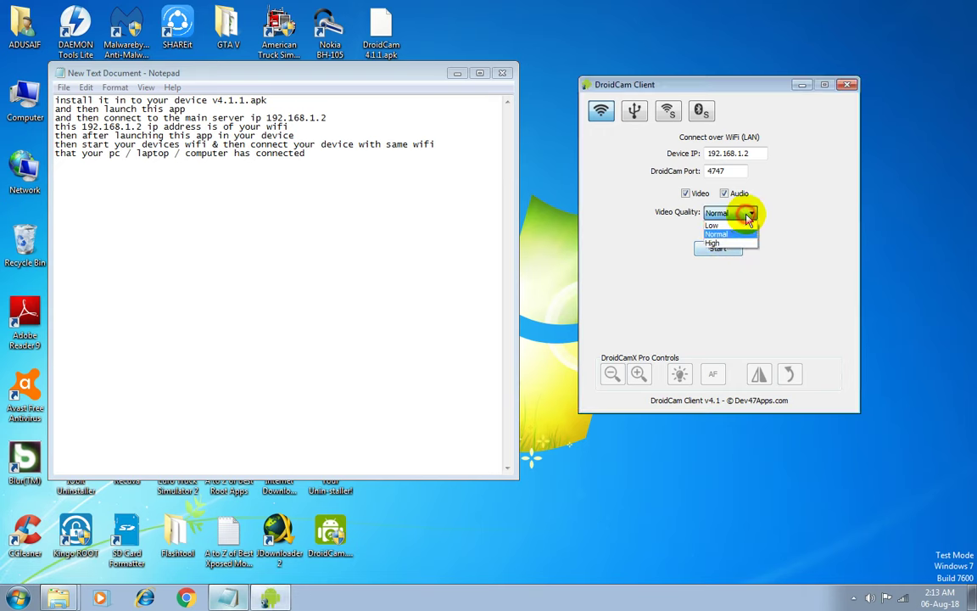
click(785, 240)
click(737, 214)
click(730, 221)
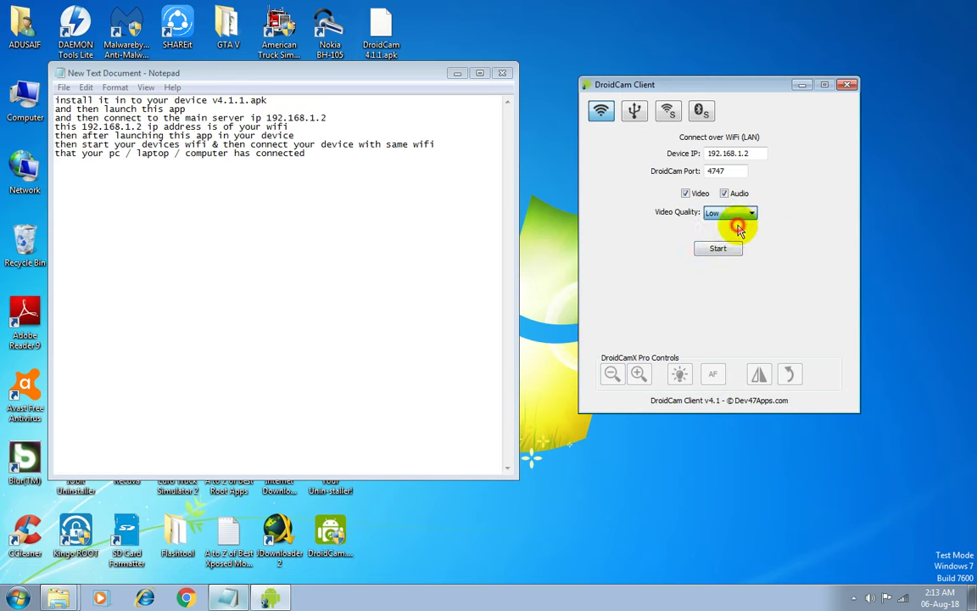
click(721, 248)
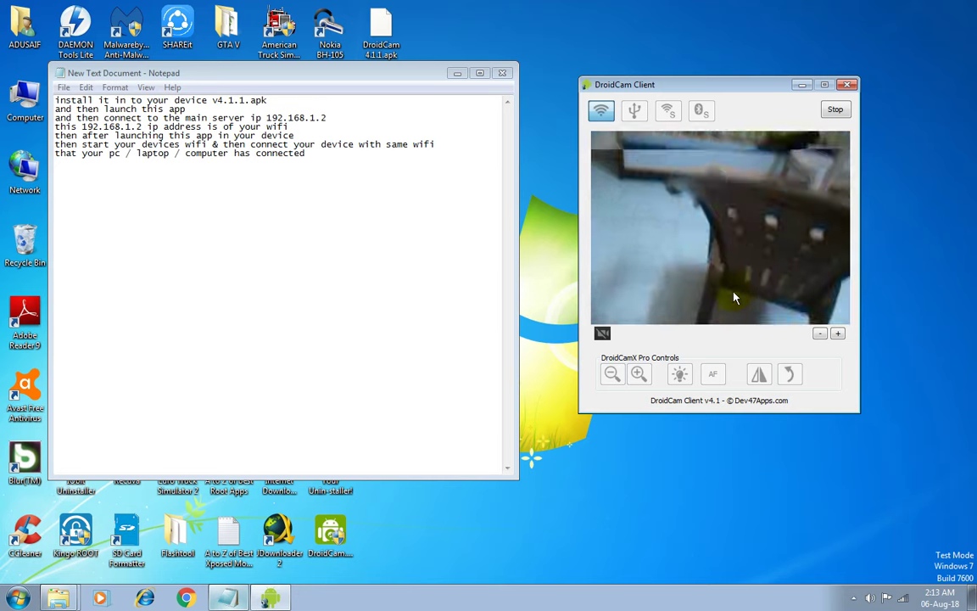
Step: Restart the camera stream at Normal video quality and try shrinking and re-enlarging the preview
click(835, 109)
click(749, 213)
click(743, 232)
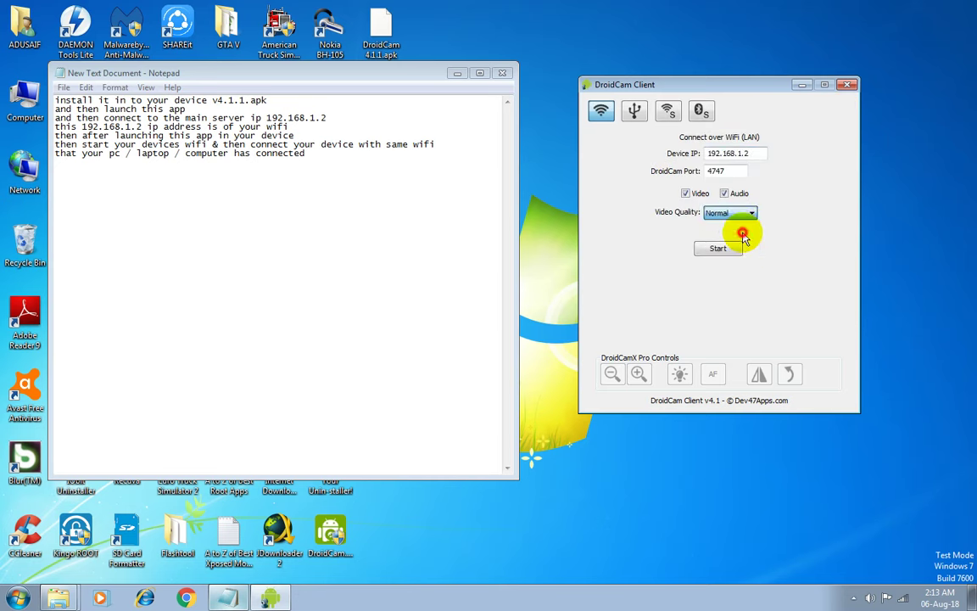
click(733, 250)
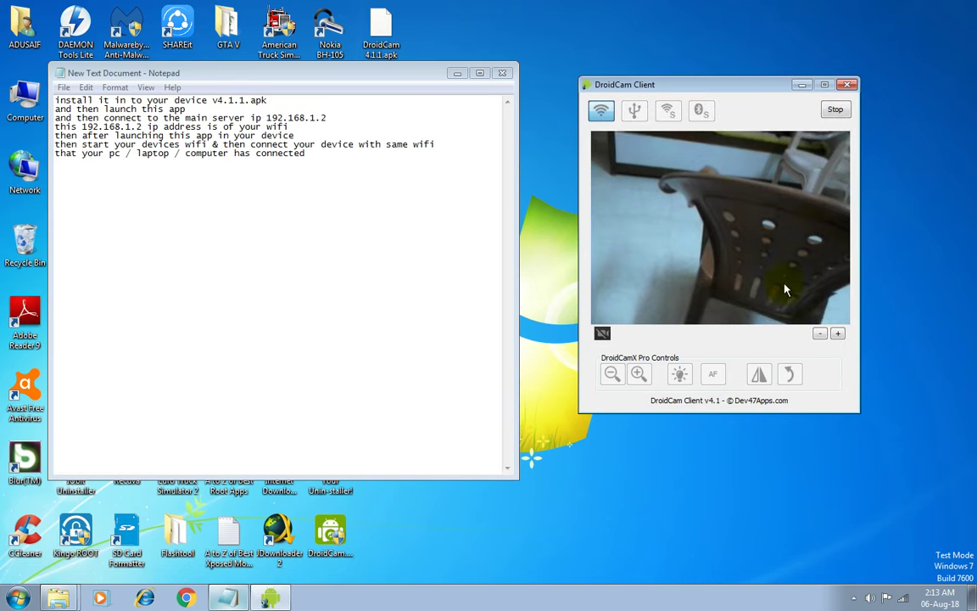
click(820, 334)
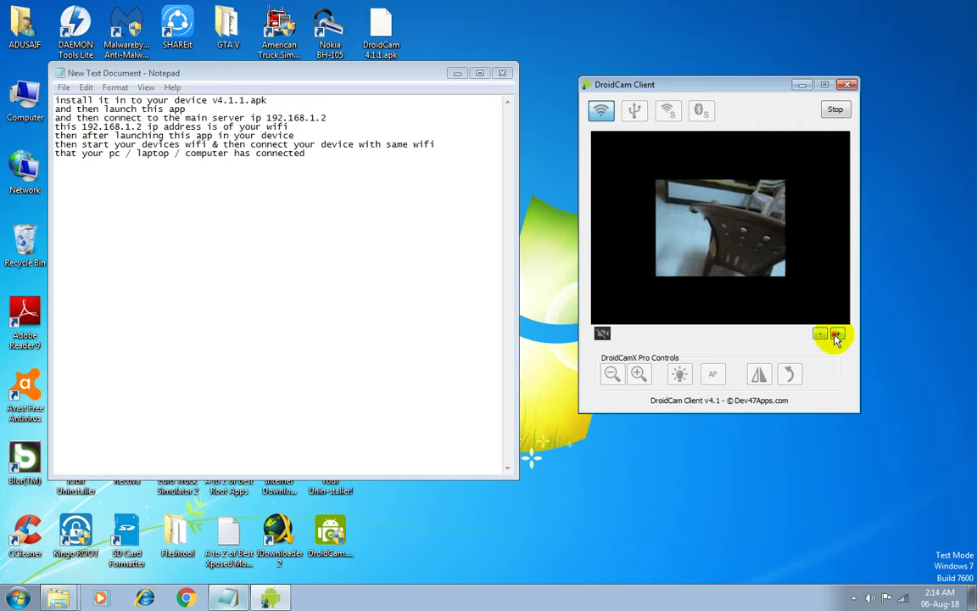
click(837, 333)
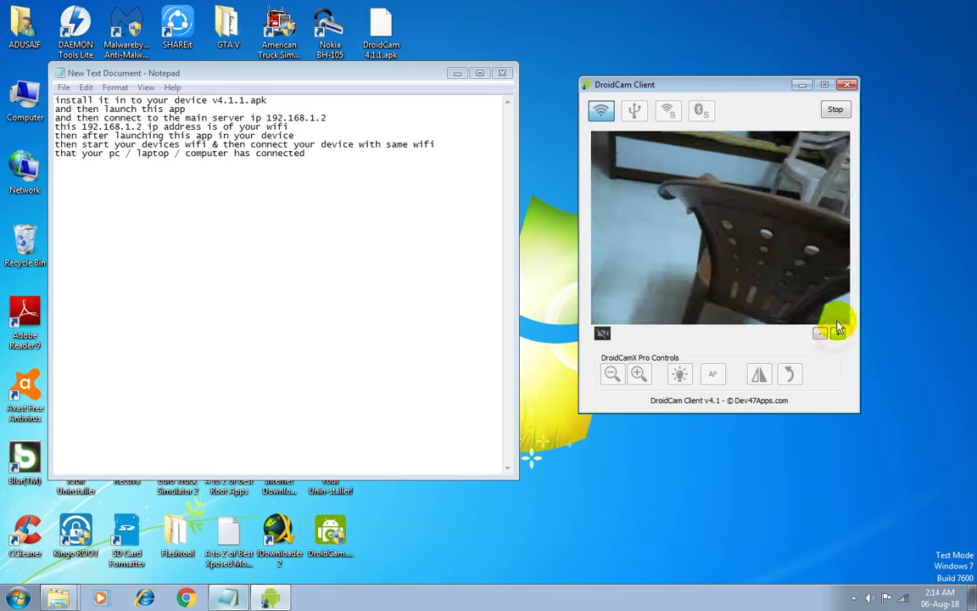
Step: Restart the camera stream at High video quality and stop it after checking the preview
click(836, 111)
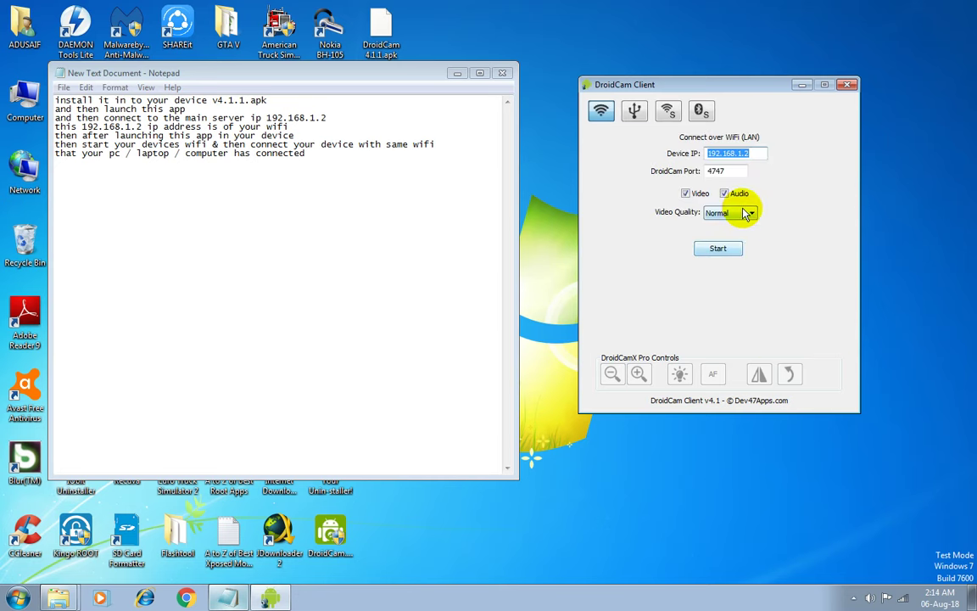
click(748, 212)
click(728, 235)
click(730, 212)
click(717, 240)
click(719, 246)
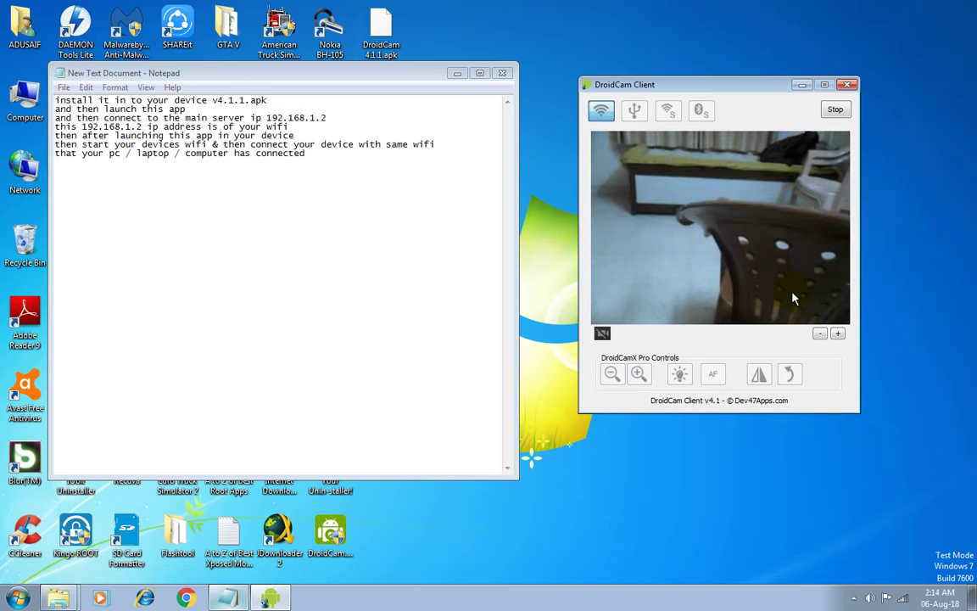
click(835, 111)
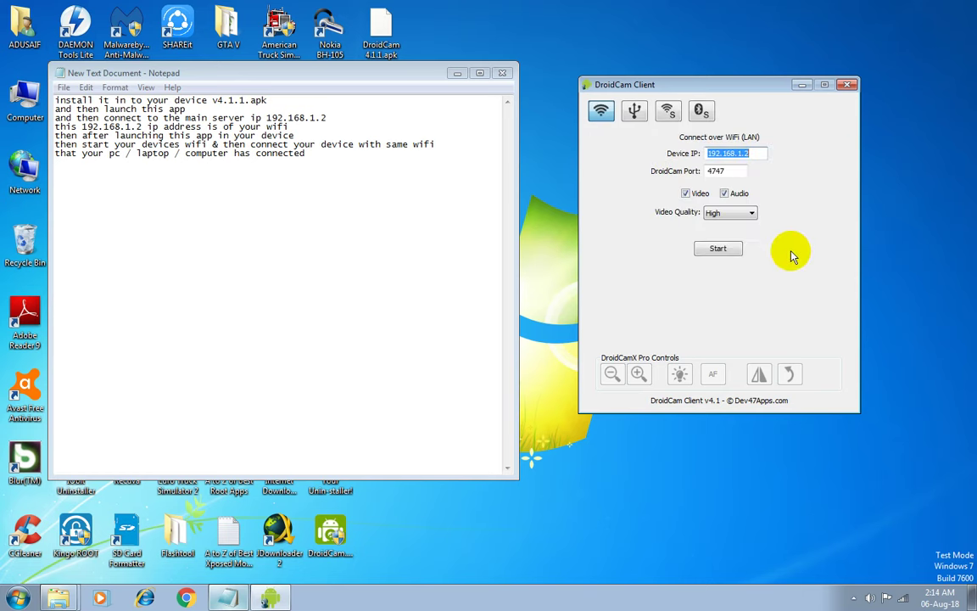
Step: Look through the USB, WiFi server and Bluetooth server connection modes, and run the camera stream briefly again over WiFi (LAN)
click(635, 111)
click(668, 111)
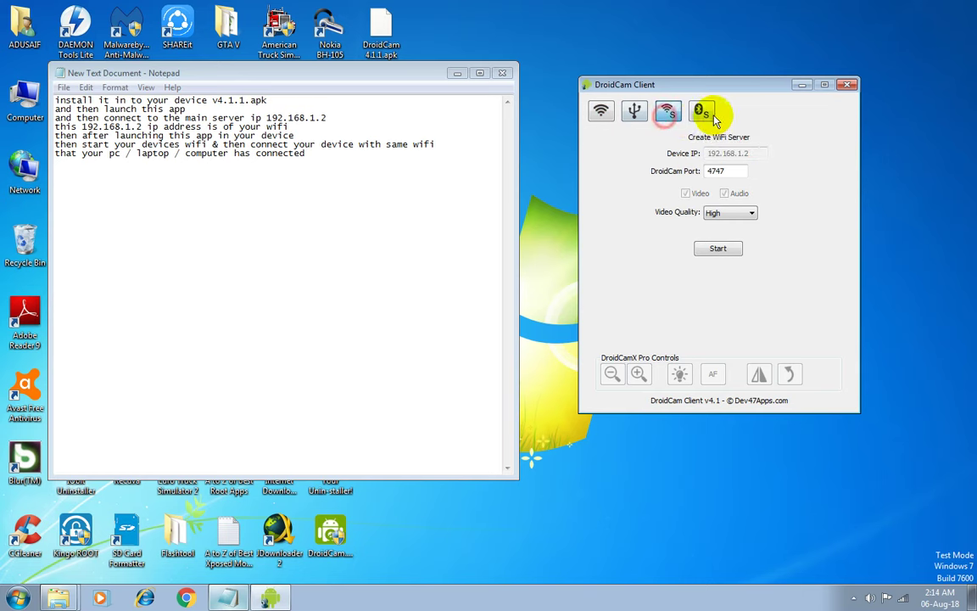
click(710, 114)
click(601, 111)
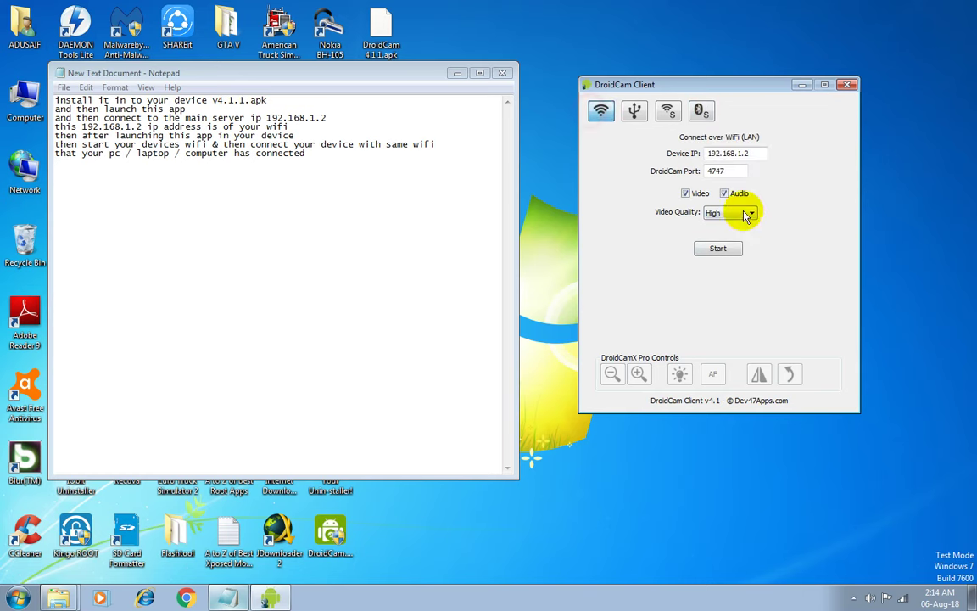
click(723, 251)
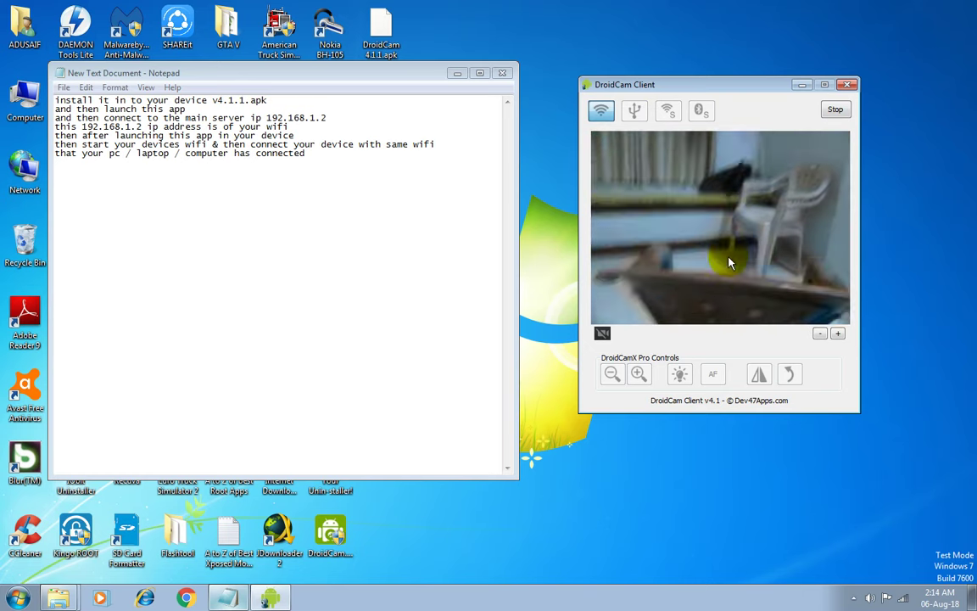
click(838, 109)
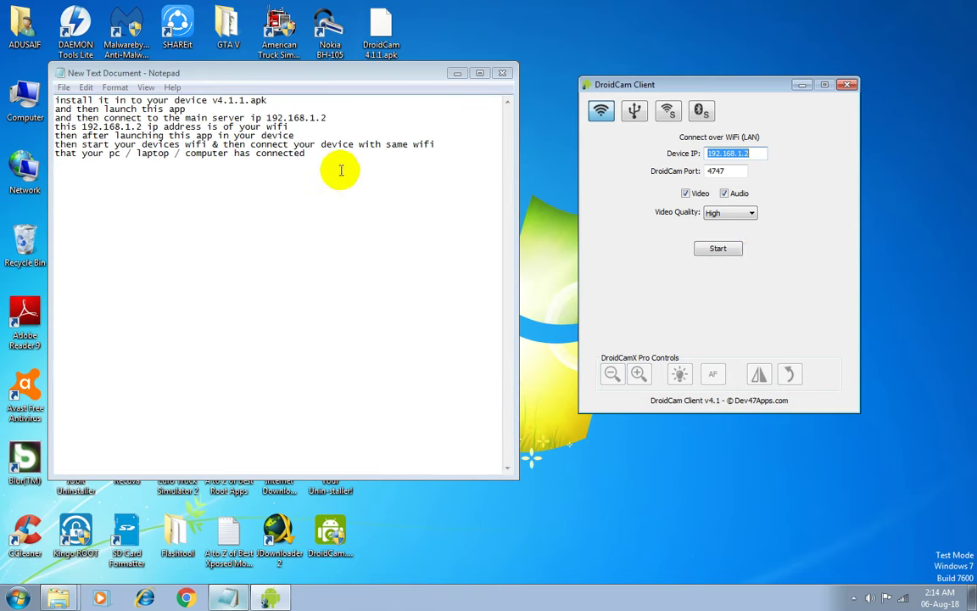
Step: Highlight the note's instructions, close the DroidCam client and minimize the note
drag(327, 157, 25, 94)
click(180, 161)
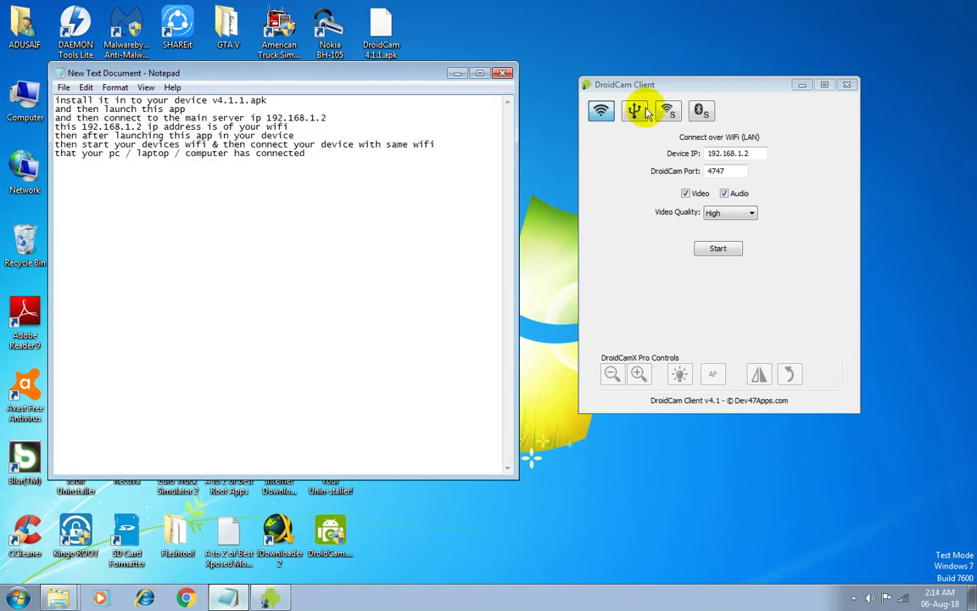
click(847, 86)
click(458, 73)
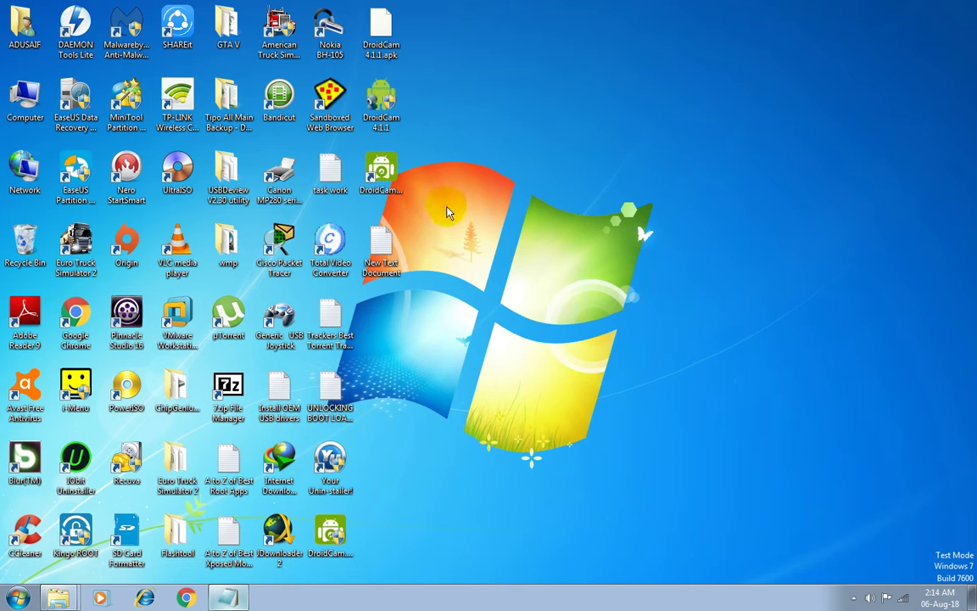
Step: Open the file location of the DroidCamApp desktop shortcut, examine the Uninstall.exe.nsis file in its program folder, and close the folder
click(394, 54)
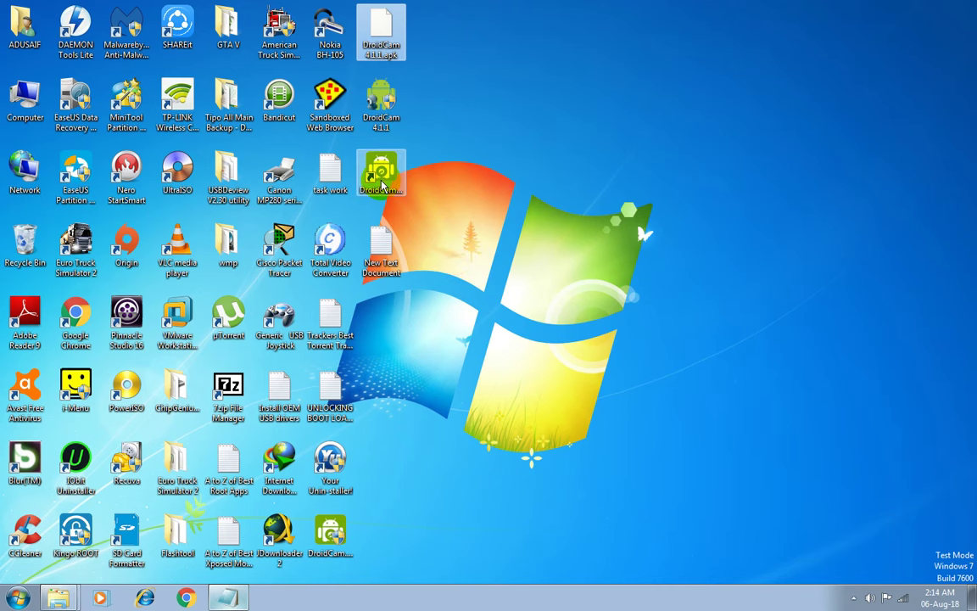
click(384, 128)
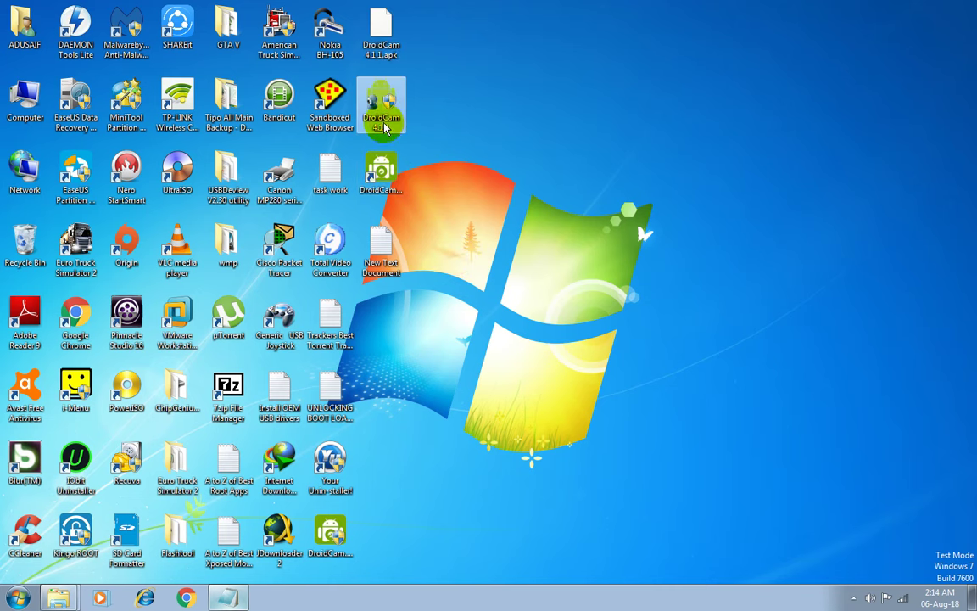
right_click(383, 173)
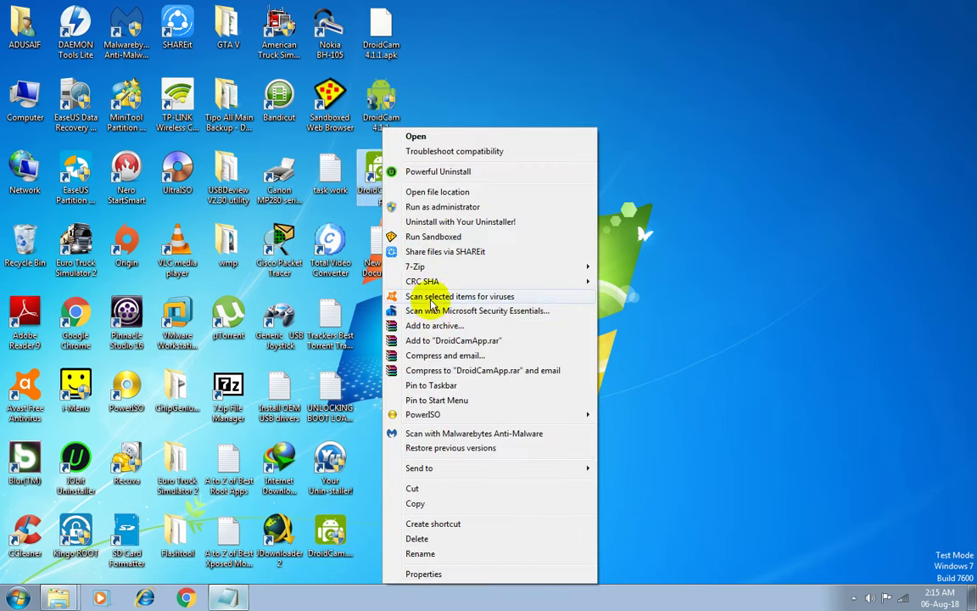
click(428, 192)
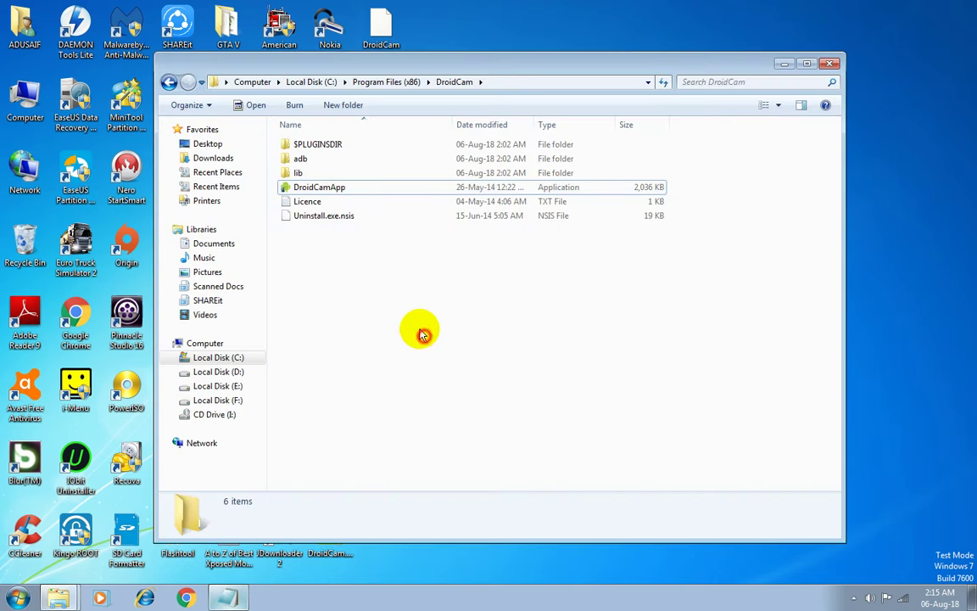
right_click(402, 290)
click(439, 342)
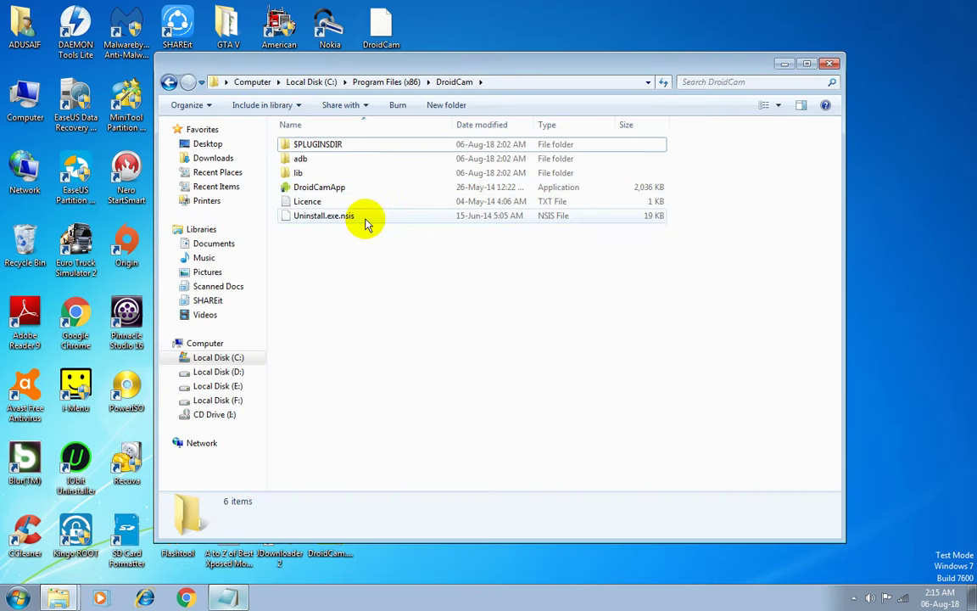
double_click(367, 222)
click(581, 359)
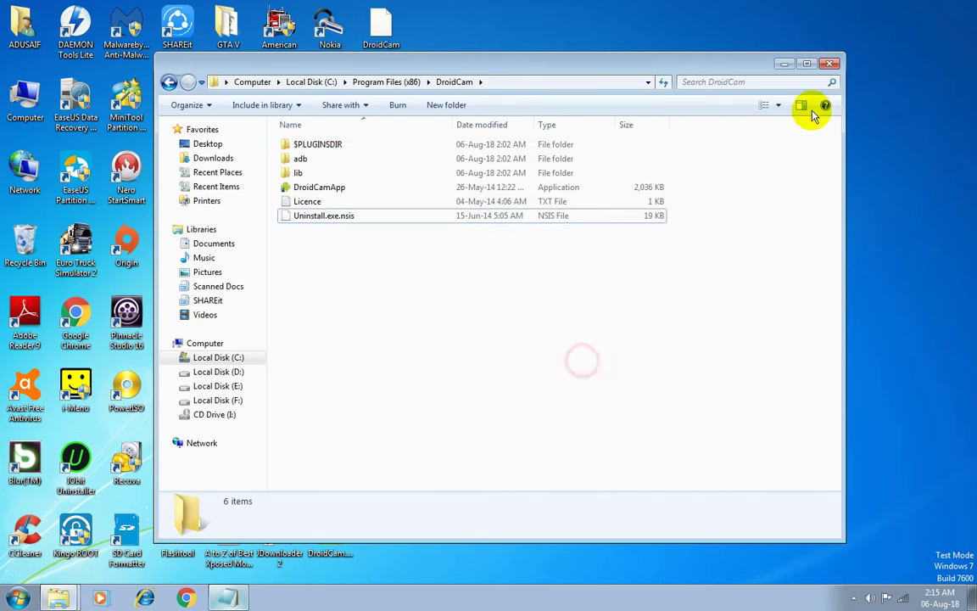
click(831, 66)
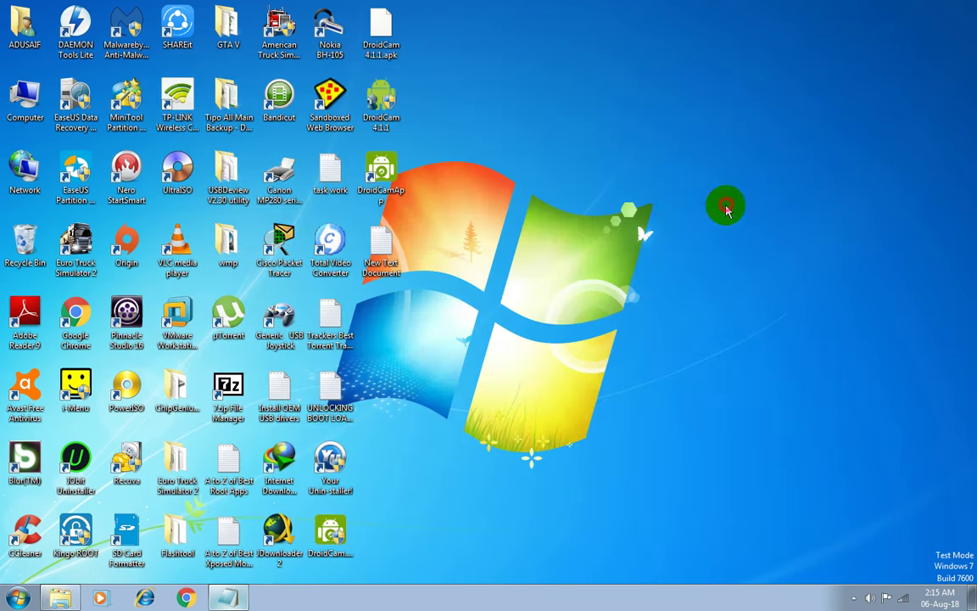
Step: Delete the DroidCam Client 6.0 FullOffline and DroidCam 4.1.1 installers from the desktop
click(351, 531)
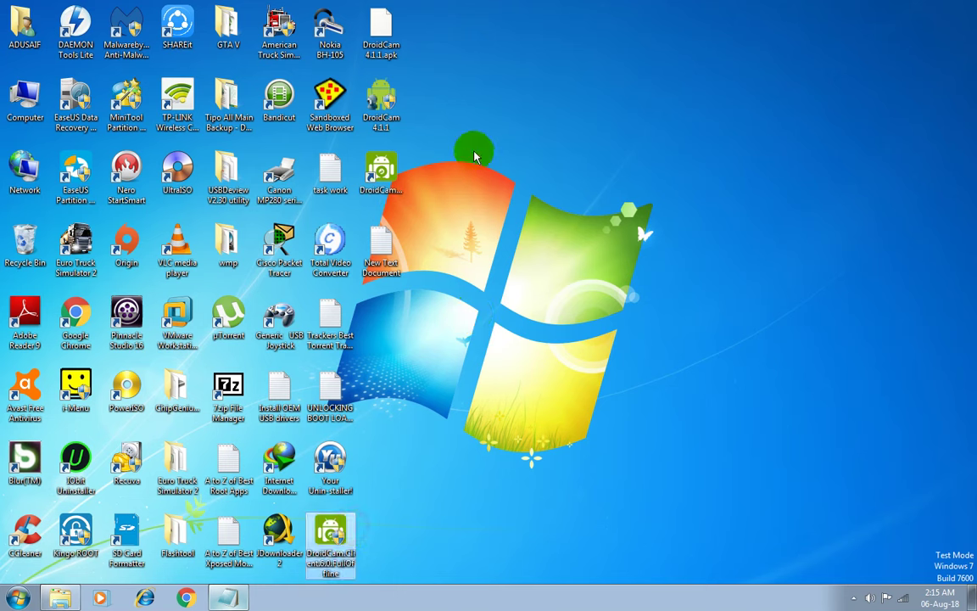
click(387, 102)
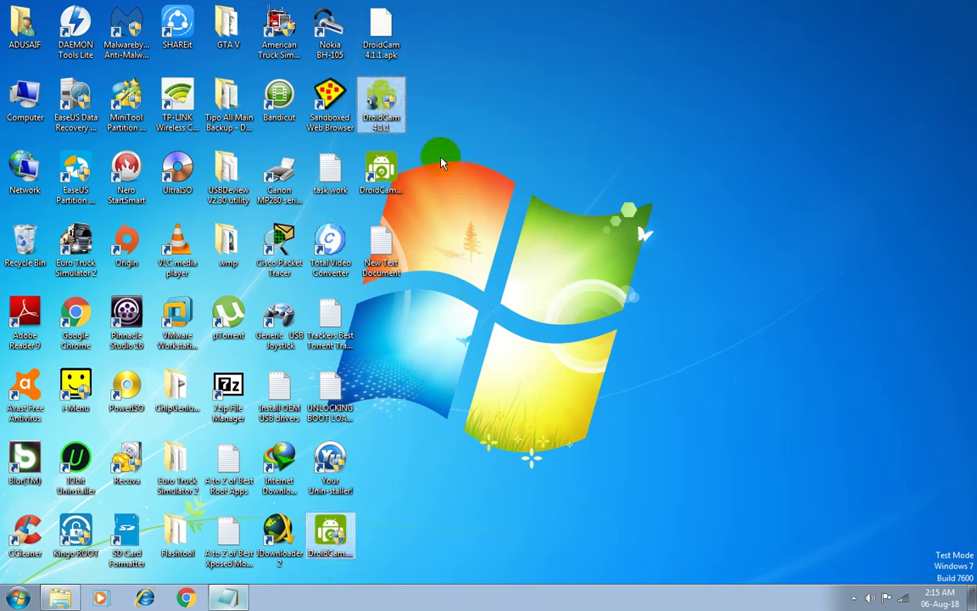
key(Delete)
Step: Force-uninstall the DroidCamApp shortcut's program with IObit Uninstaller's Powerful Uninstall
click(394, 56)
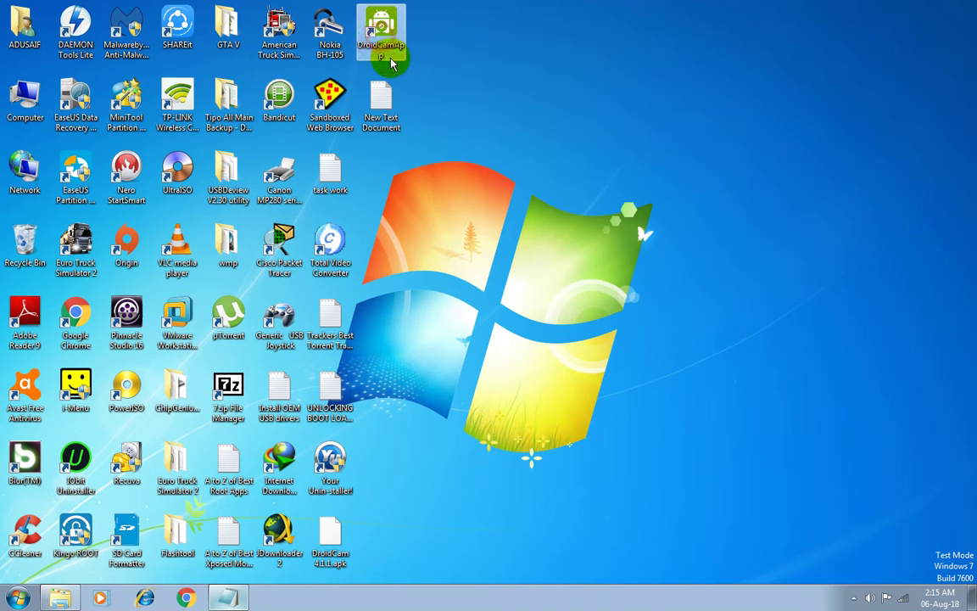
right_click(387, 43)
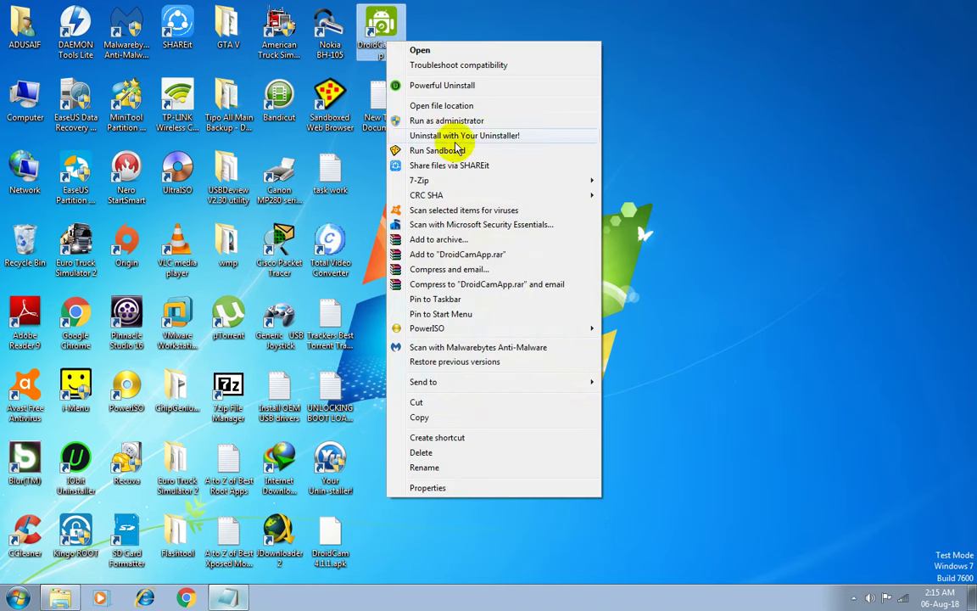
click(412, 85)
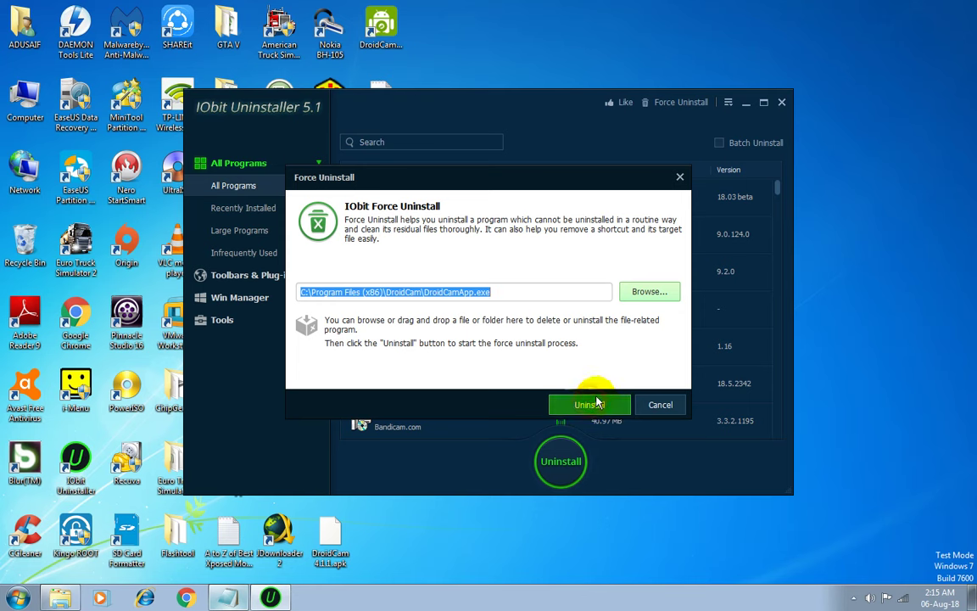
click(591, 404)
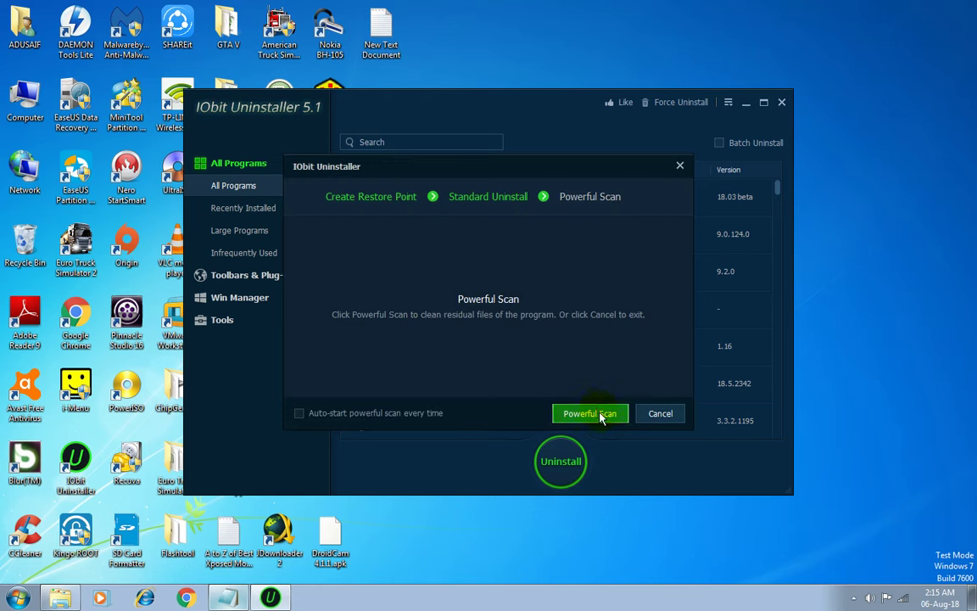
Step: Run a Powerful Scan, delete all residual DroidCam registry entries and files, and close the uninstaller
click(600, 414)
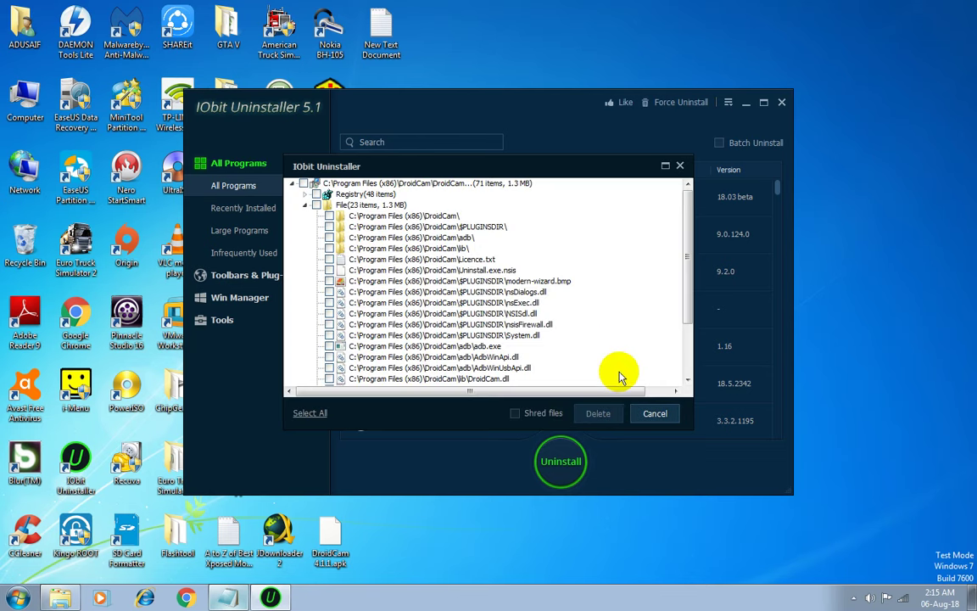
drag(689, 292, 683, 382)
drag(688, 316, 687, 191)
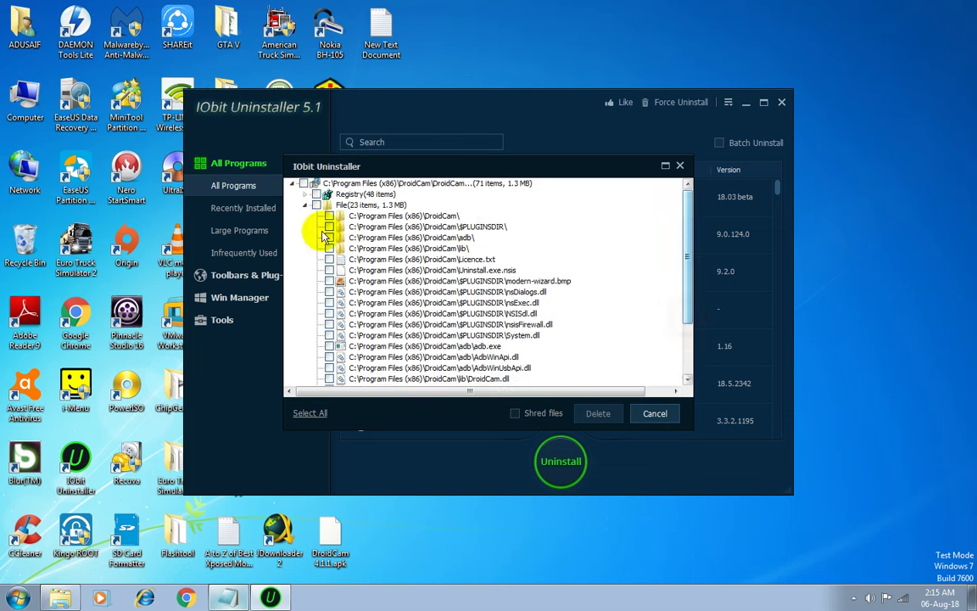
click(304, 185)
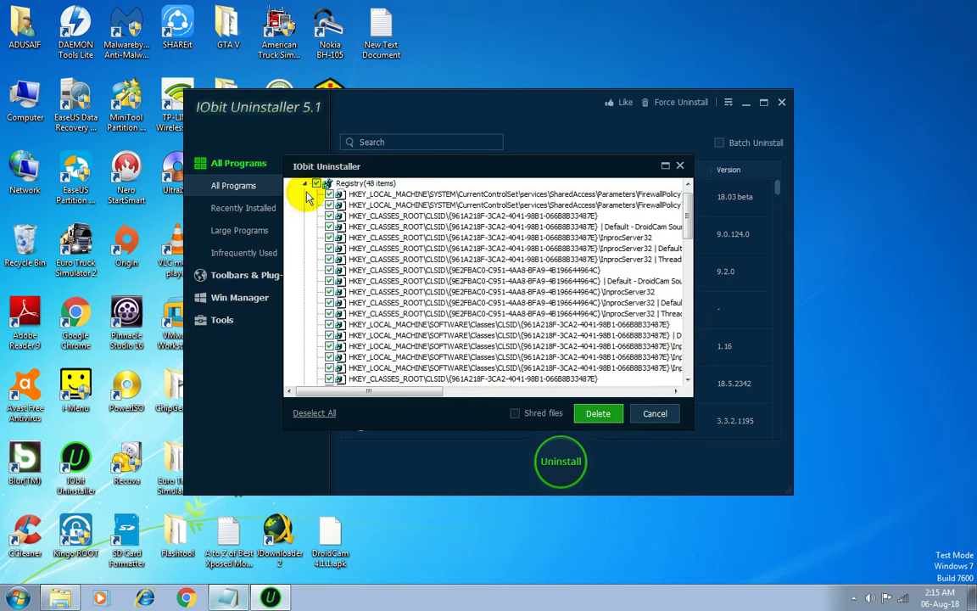
mouse_move(682, 207)
mouse_down()
mouse_move(688, 344)
mouse_move(688, 271)
mouse_move(676, 246)
mouse_move(680, 367)
mouse_move(685, 188)
mouse_up()
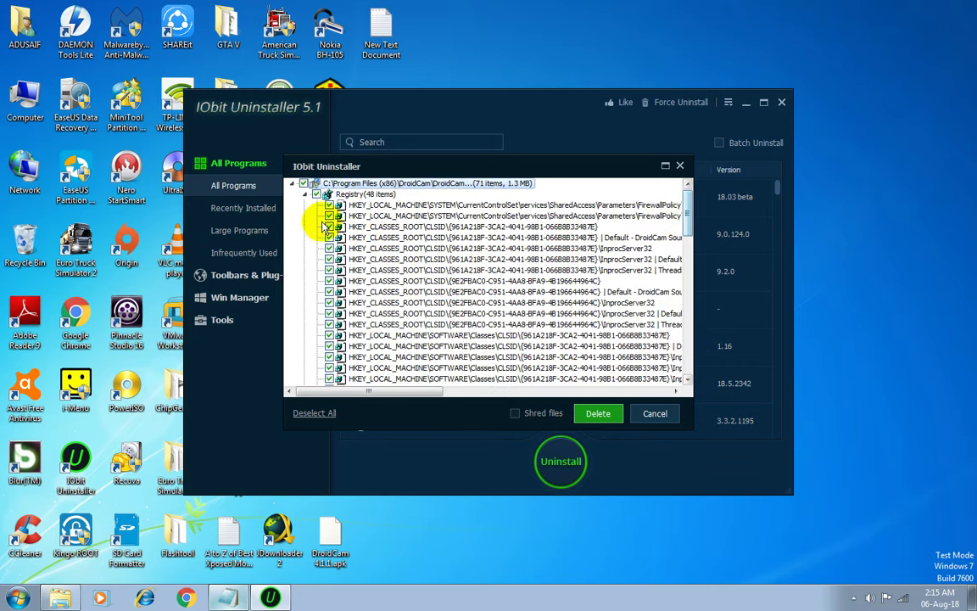
click(305, 195)
mouse_move(686, 277)
mouse_down()
mouse_move(689, 349)
mouse_move(689, 257)
mouse_up()
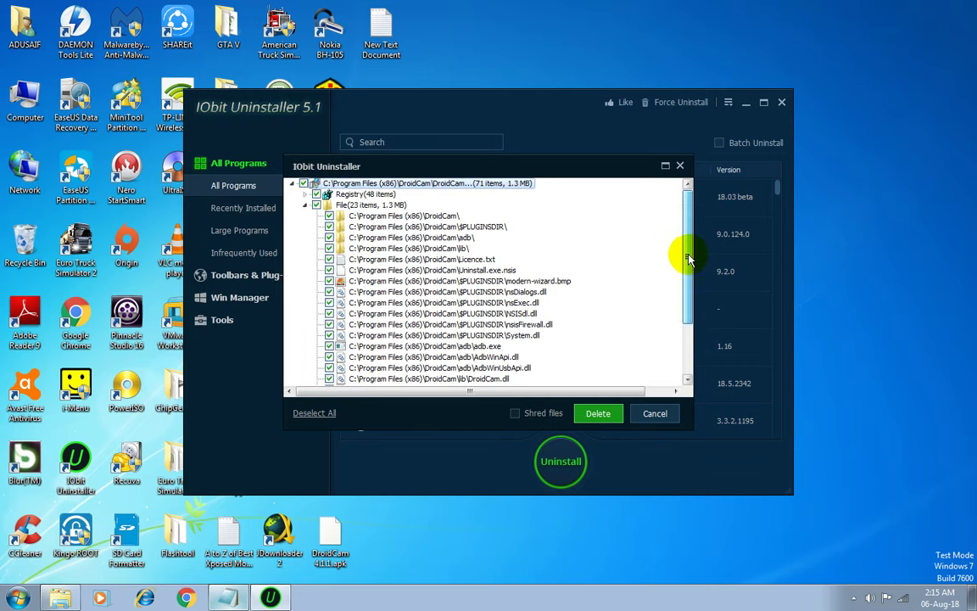
click(609, 411)
click(495, 338)
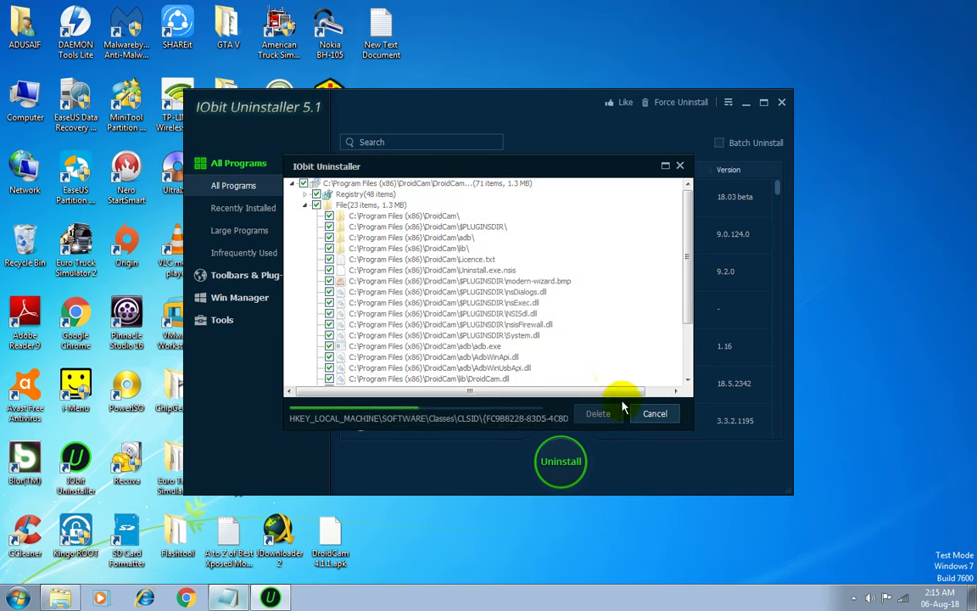
click(547, 339)
click(780, 103)
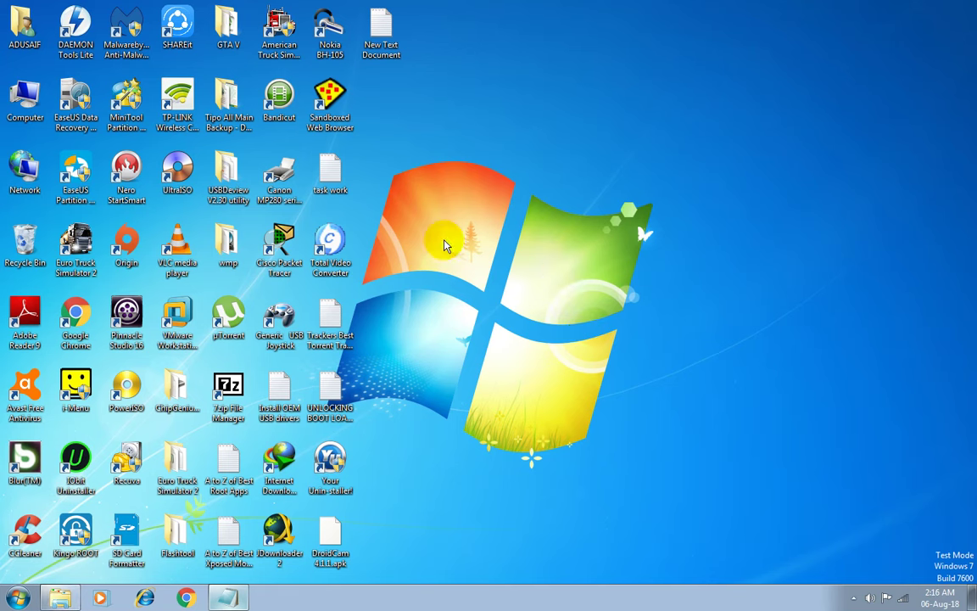
Step: Reopen the note and add the final line "thanks 4 watching"
click(240, 596)
key(Return)
text(thanks 4 watching)
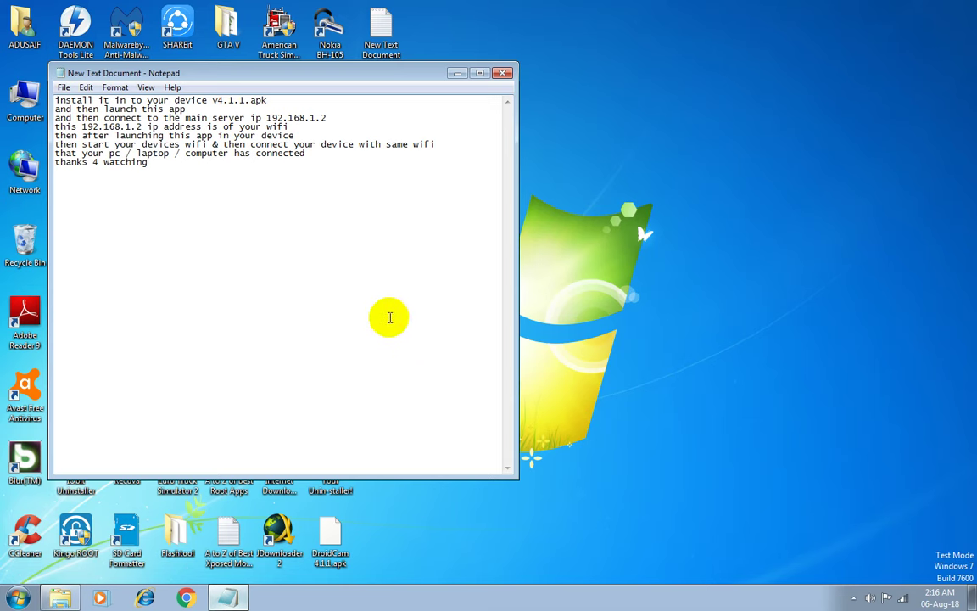
Step: Move the note's window to the middle of the desktop and put it away to show the desktop
drag(290, 80, 488, 172)
drag(431, 271, 242, 197)
click(412, 302)
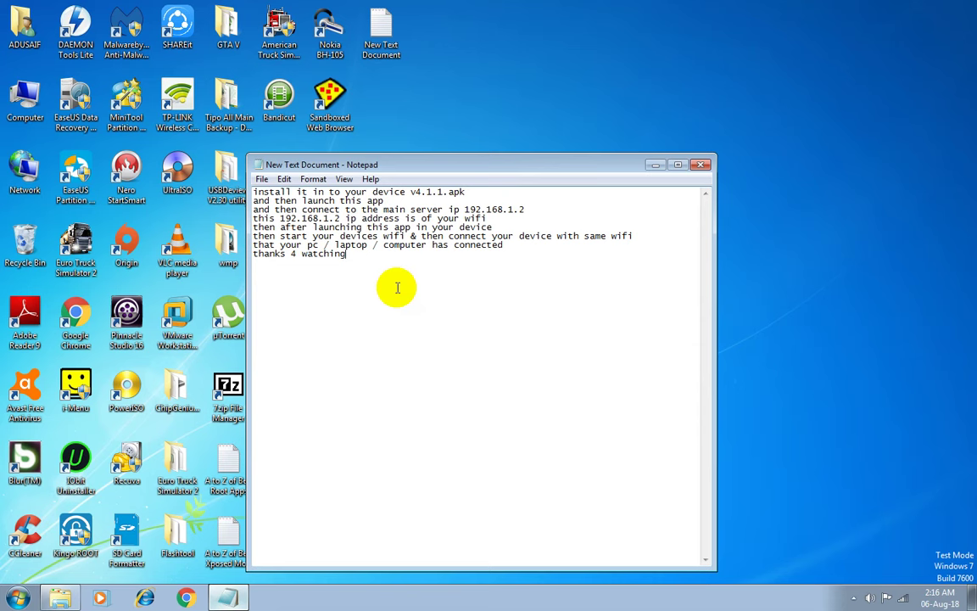
click(701, 165)
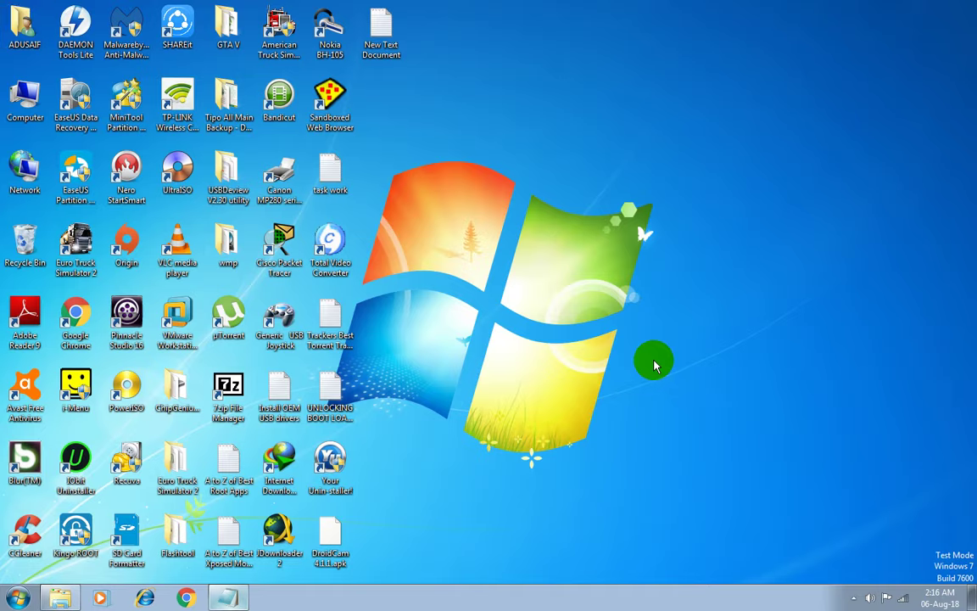
Step: View the computer's basic system information and close it
key(super+Pause)
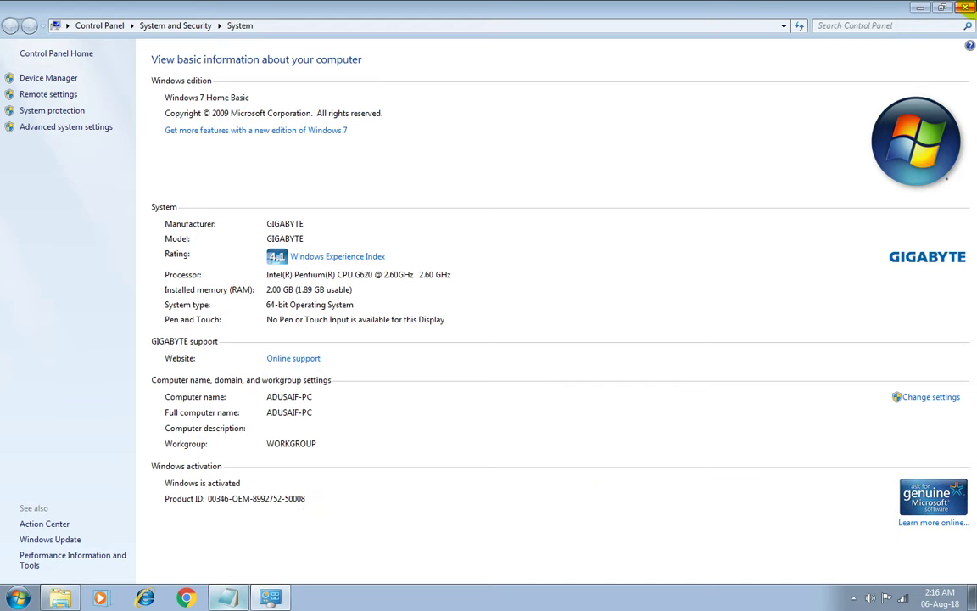
click(966, 8)
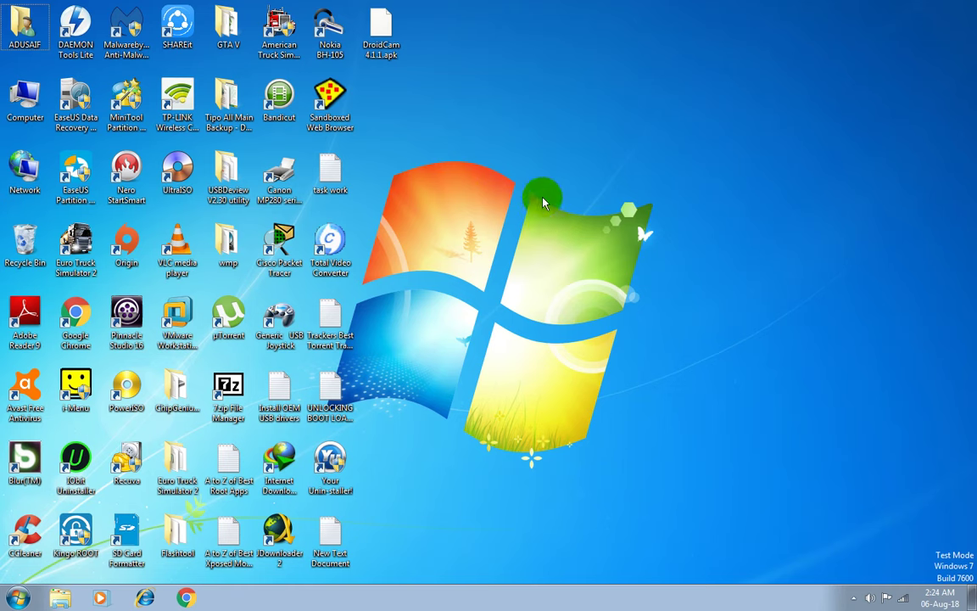
click(385, 42)
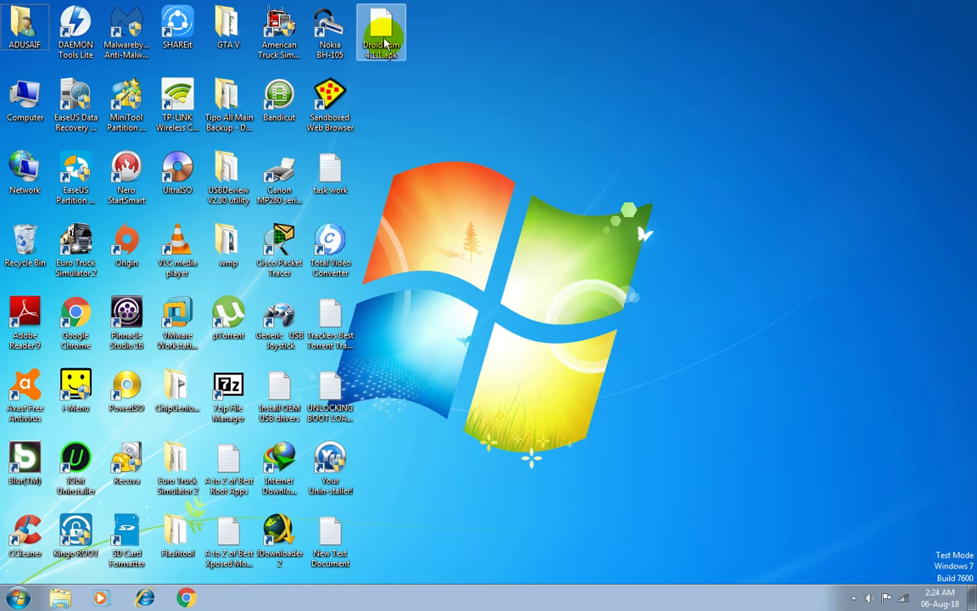
right_click(386, 42)
click(502, 386)
click(551, 371)
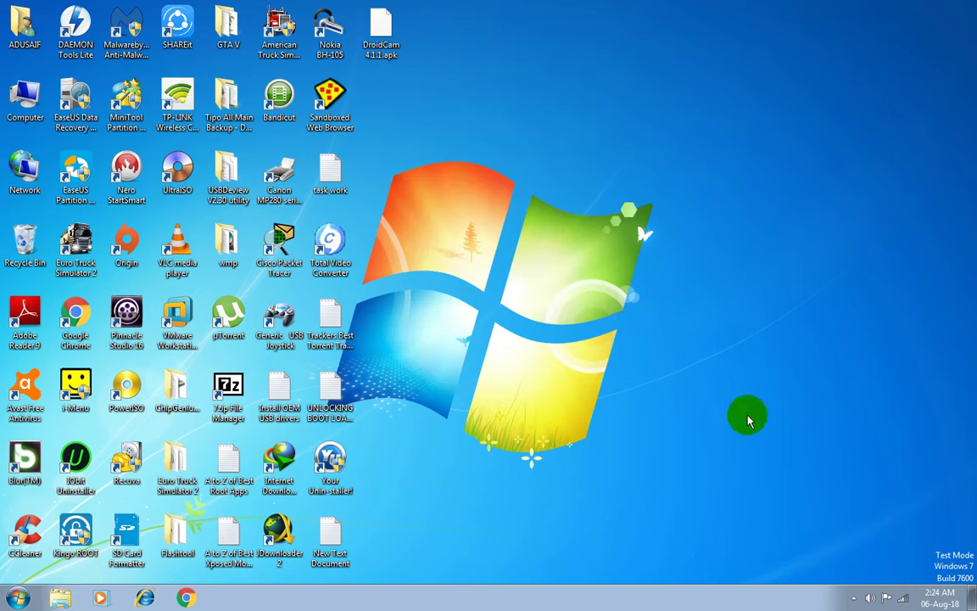